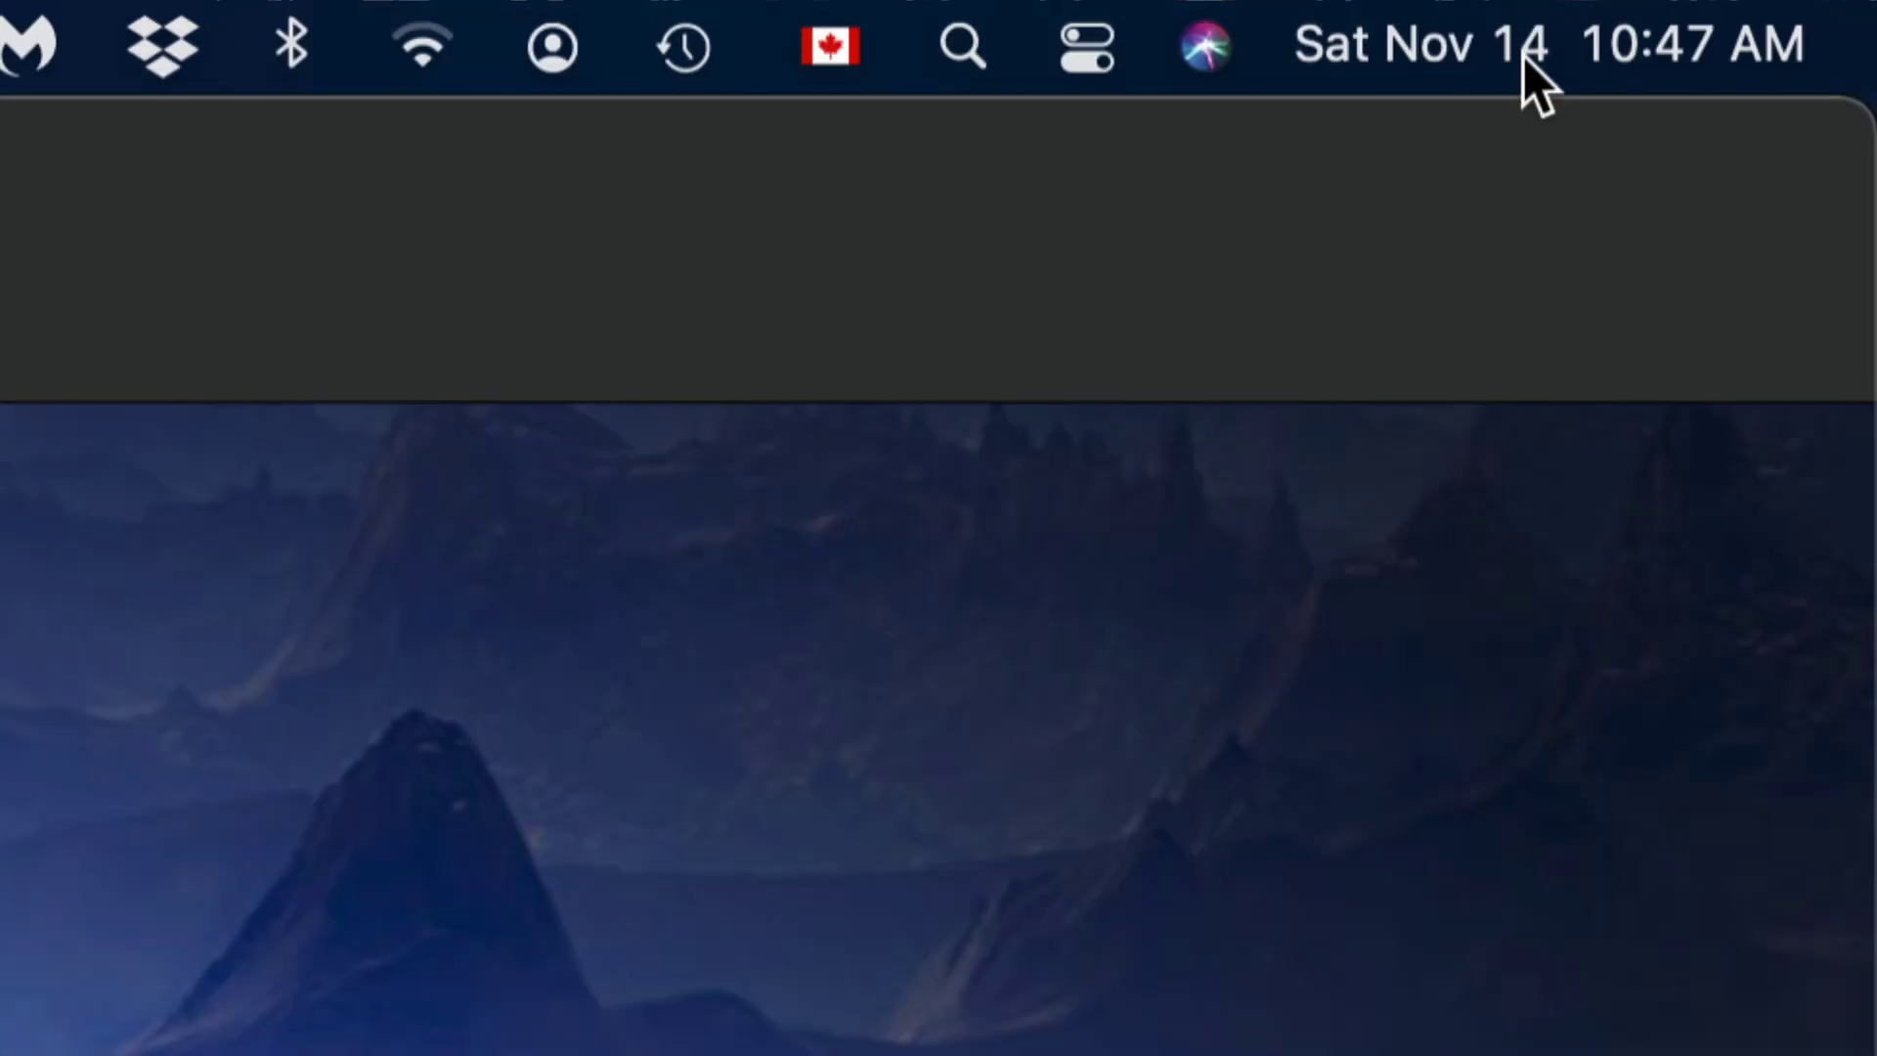
- Open Notification Center and dismiss the Creative Cloud update and Photos export notifications
{"action": "left_click", "coordinate": [1522, 53]}
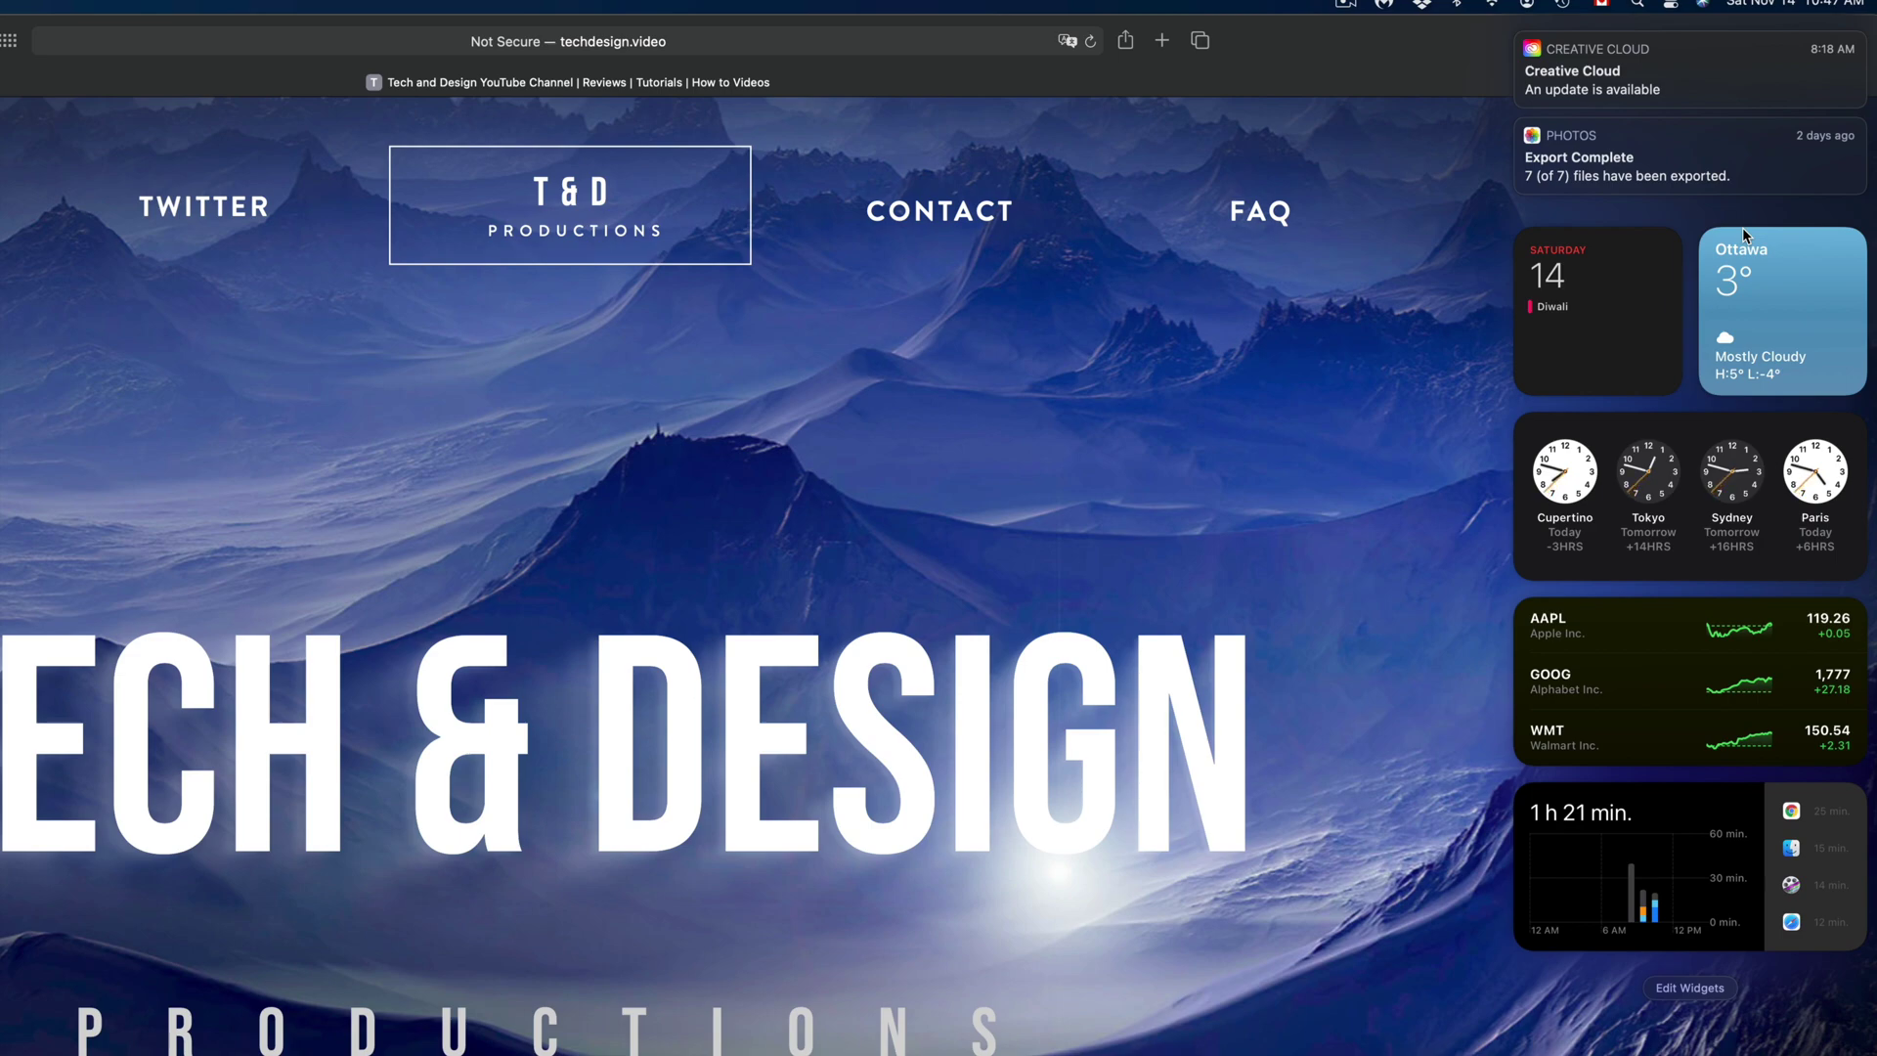
{"action": "mouse_move", "coordinate": [1556, 73]}
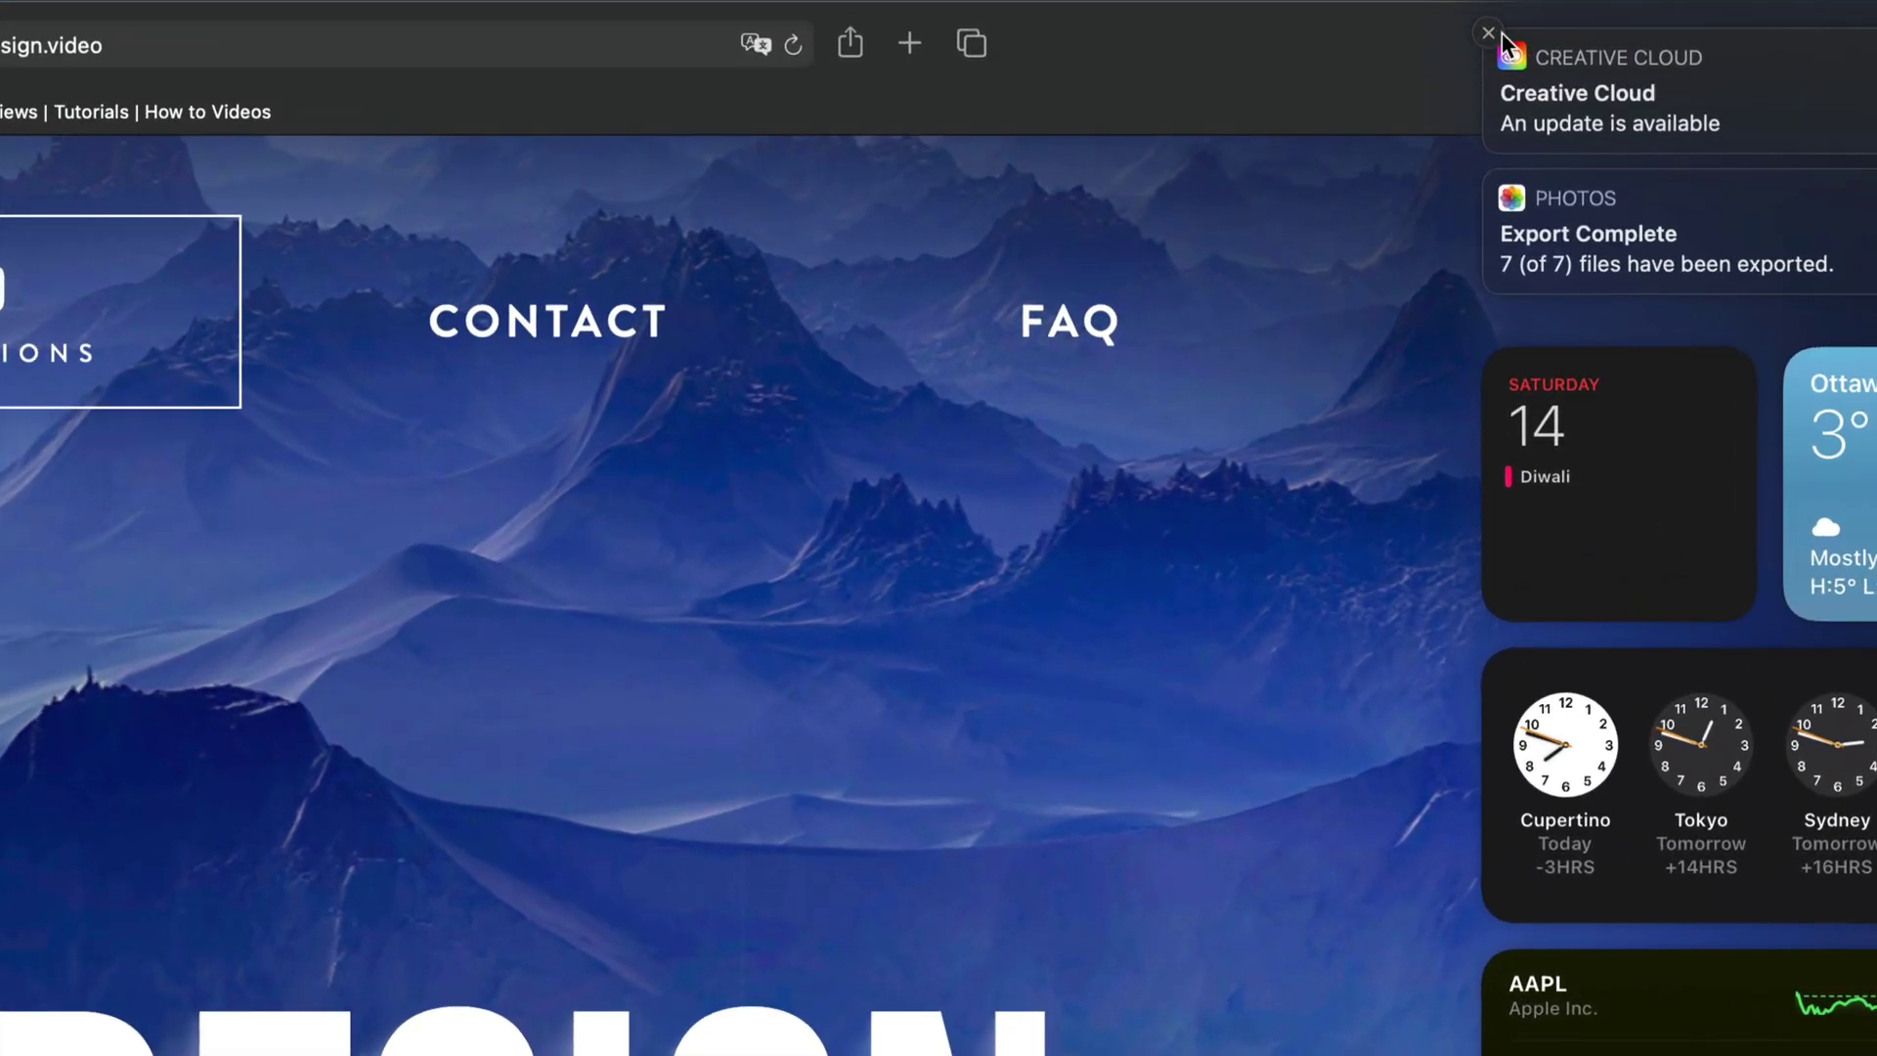
{"action": "left_click", "coordinate": [1489, 33]}
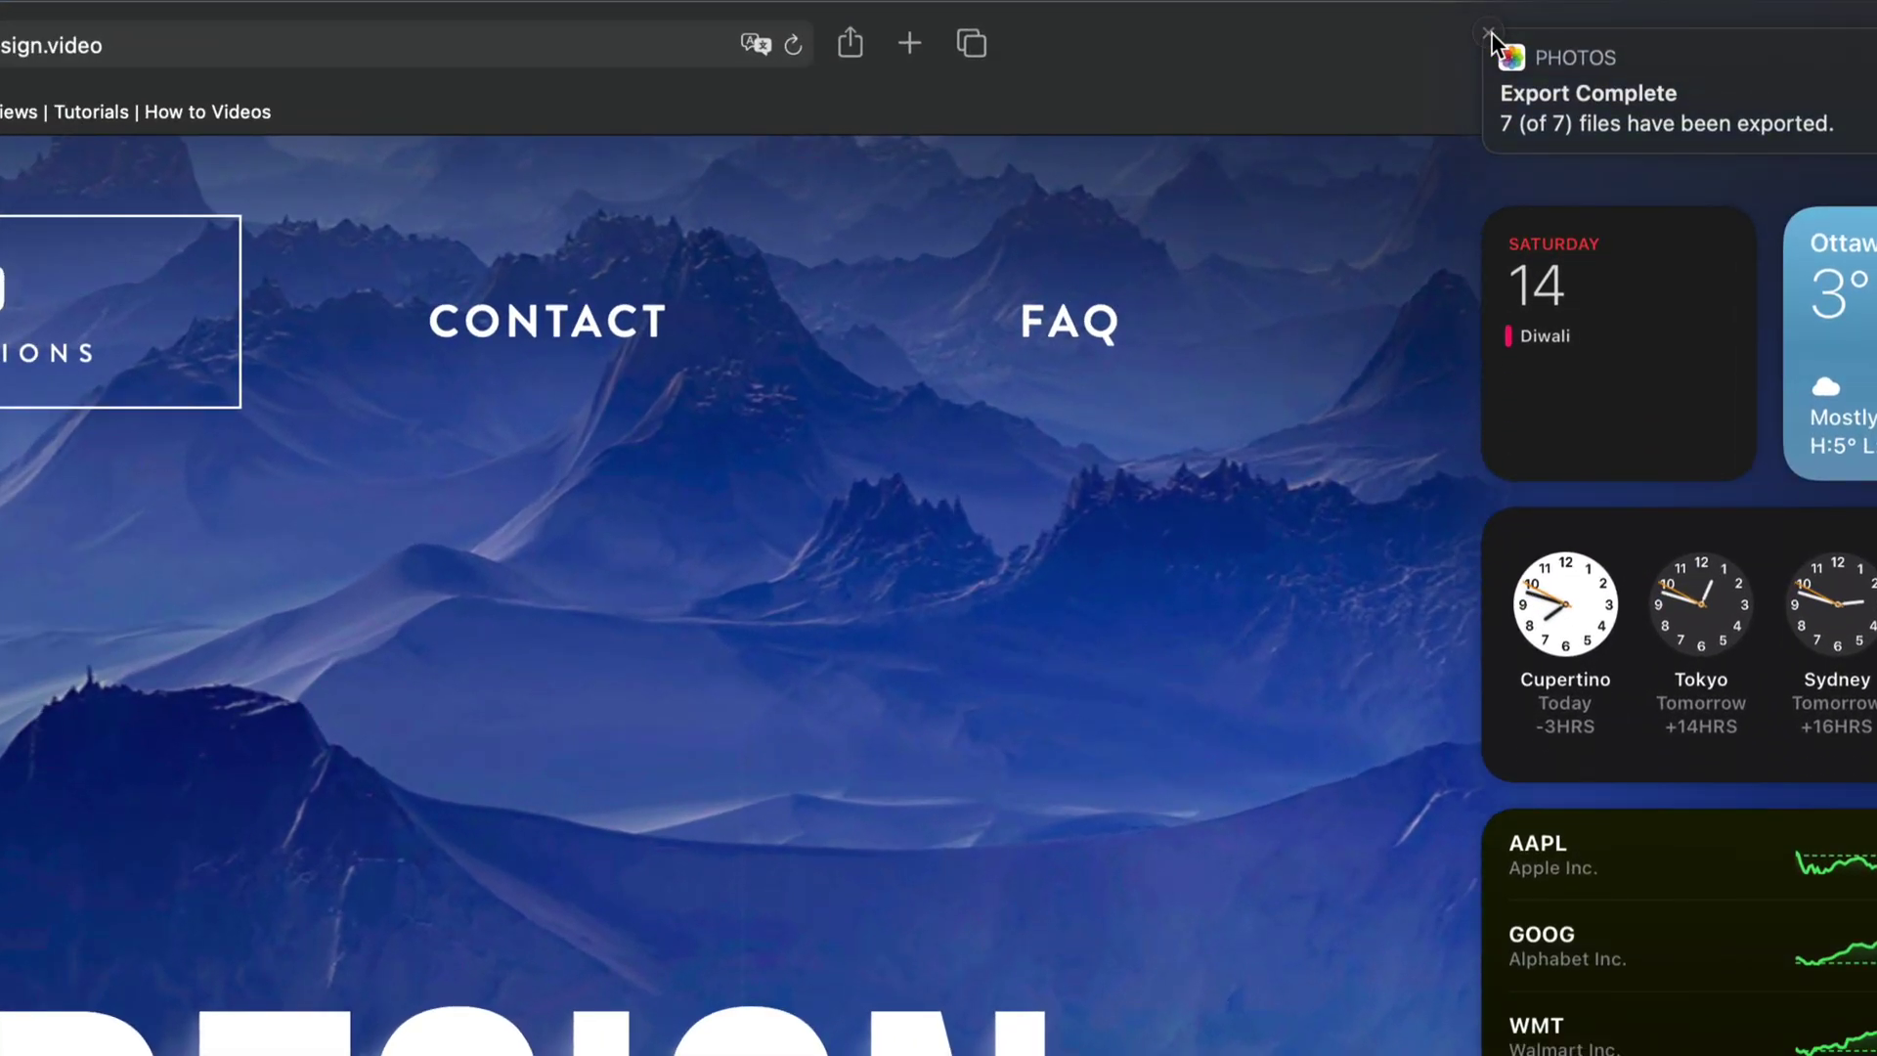
{"action": "left_click", "coordinate": [1490, 34]}
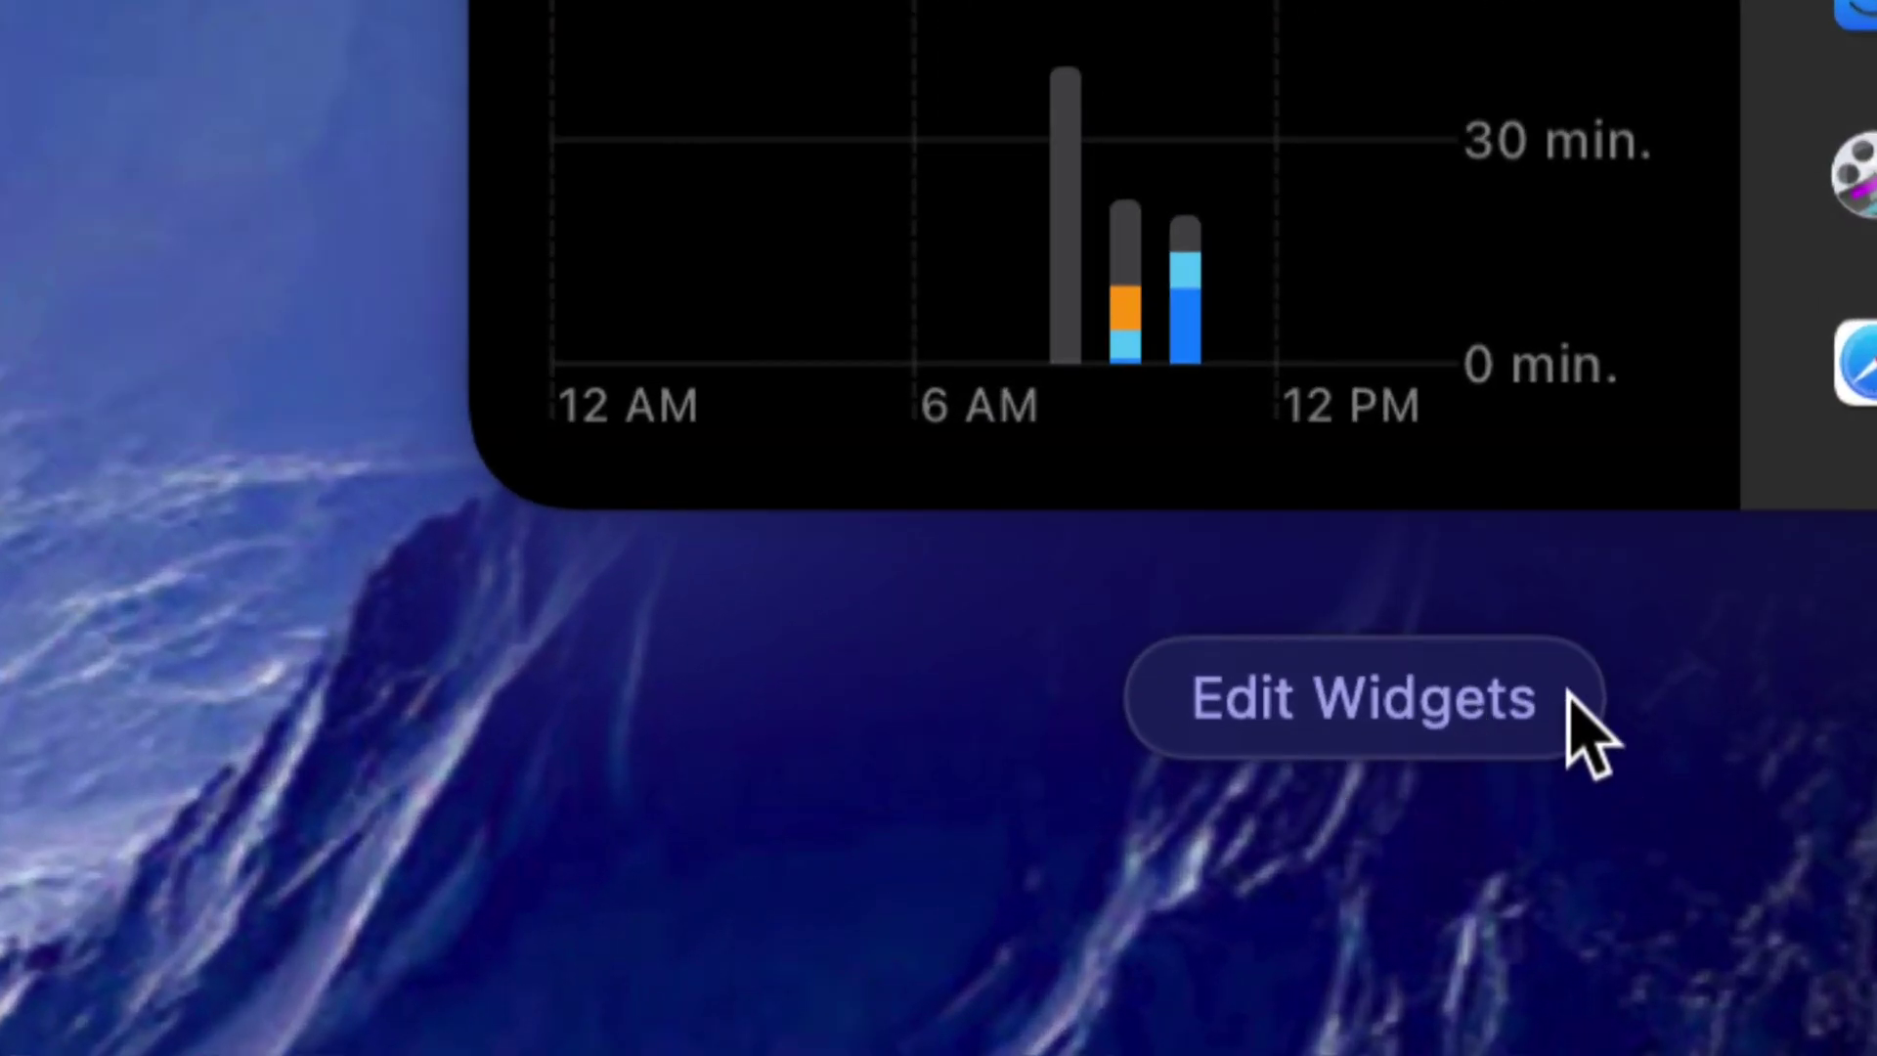
- Enter widget editing and delete the Screen Time, Stocks, Clock, Calendar and Weather widgets
{"action": "left_click", "coordinate": [1416, 727]}
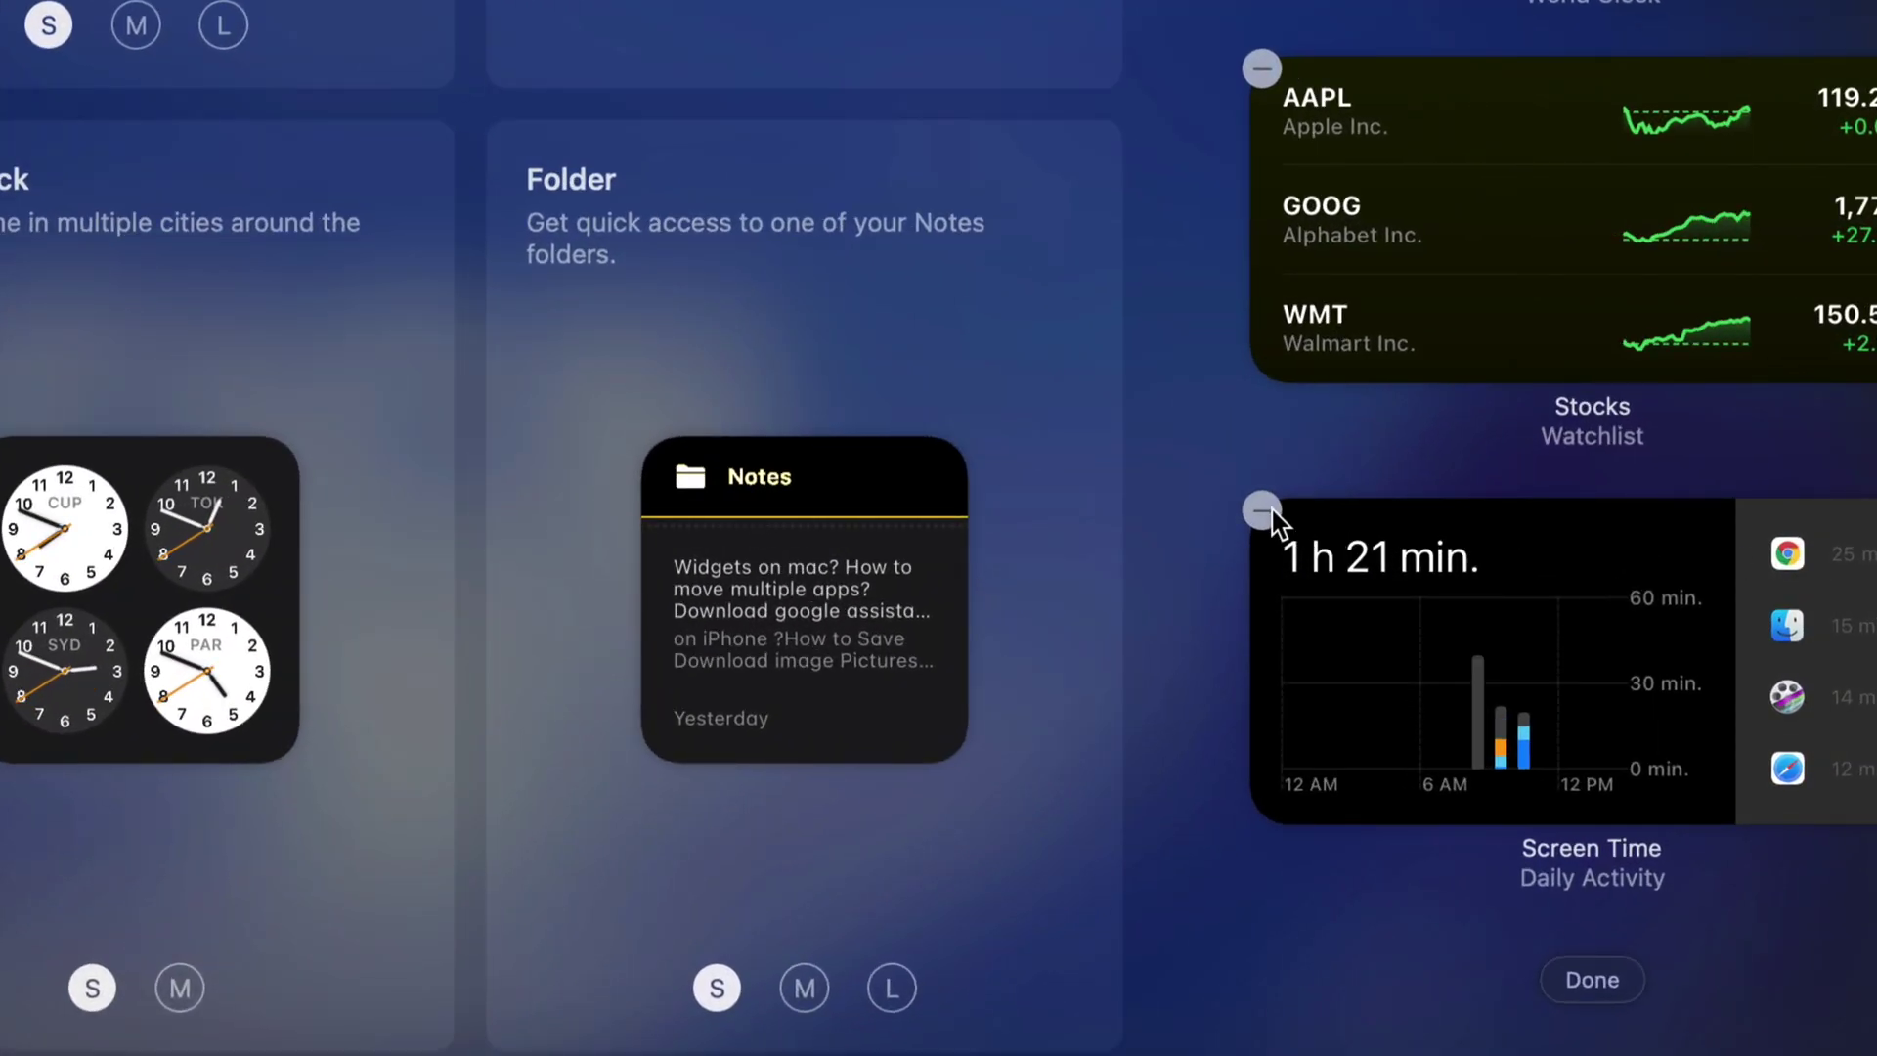
{"action": "left_click", "coordinate": [1264, 511]}
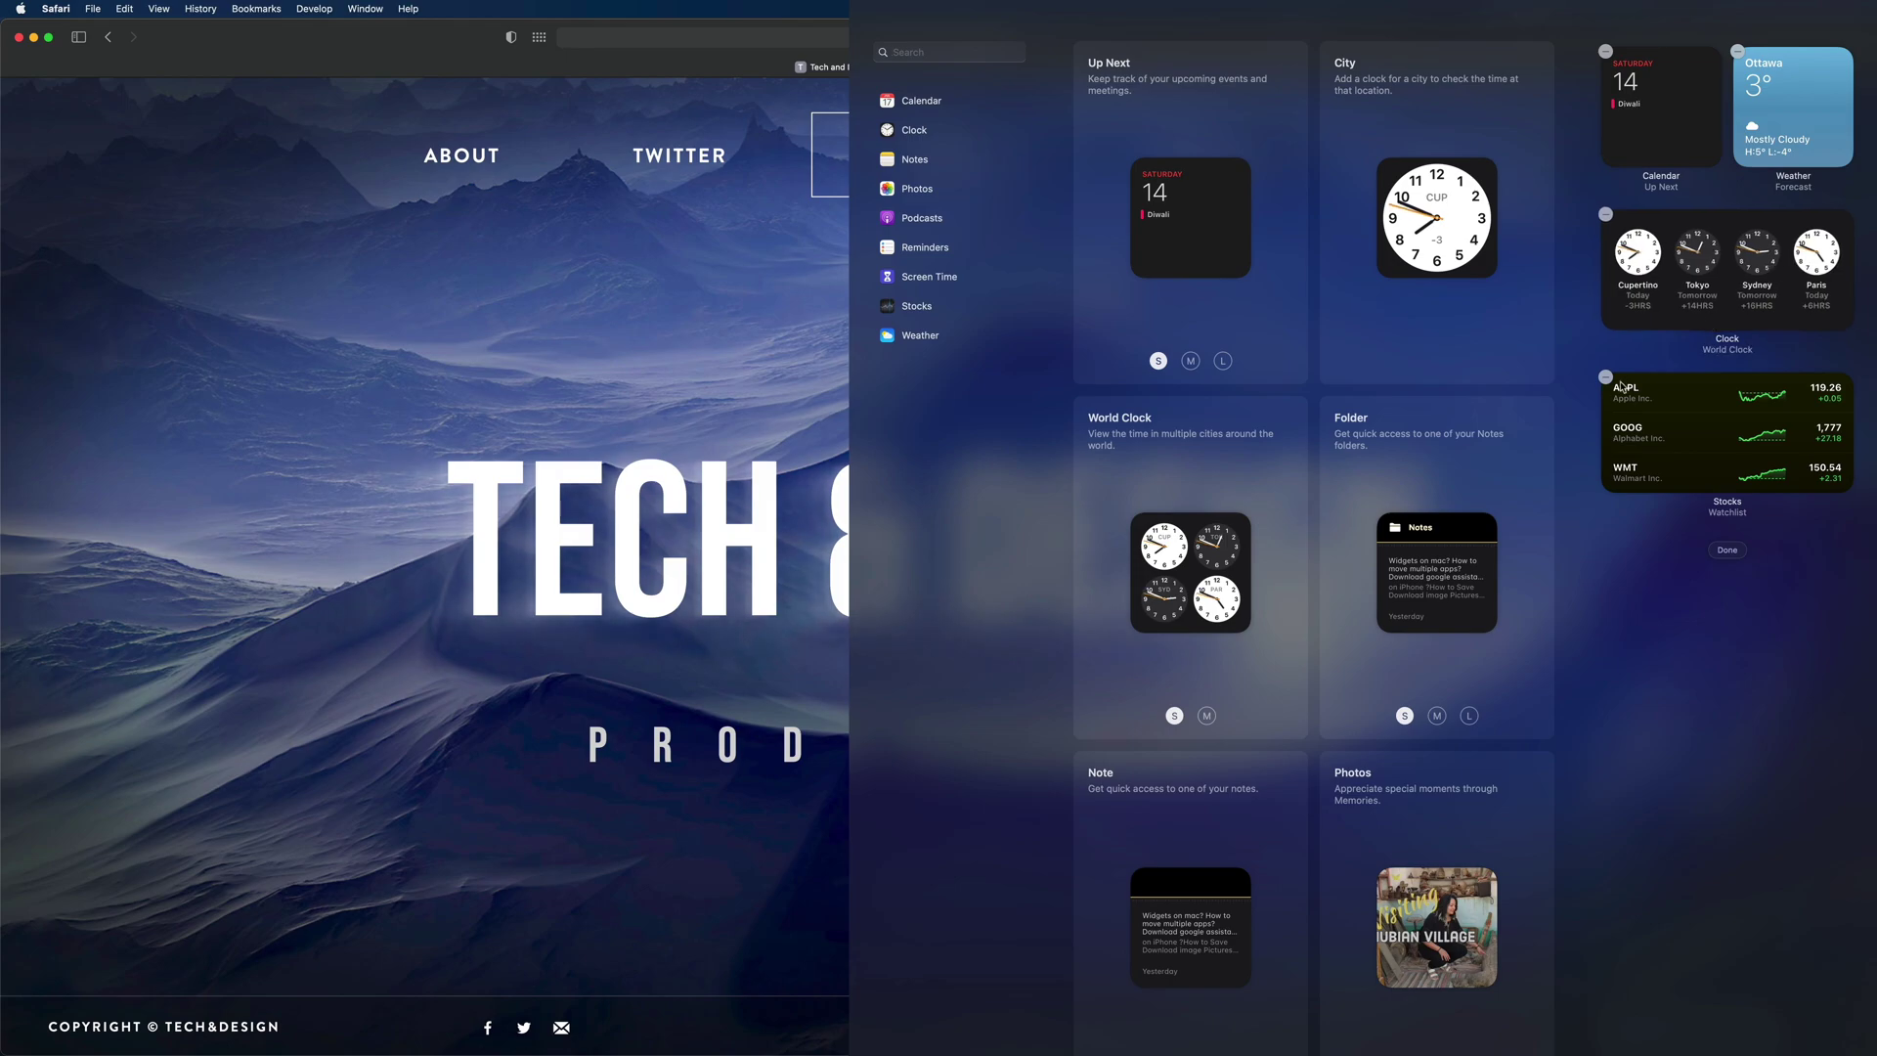
{"action": "left_click", "coordinate": [1605, 377]}
{"action": "left_click", "coordinate": [1638, 259]}
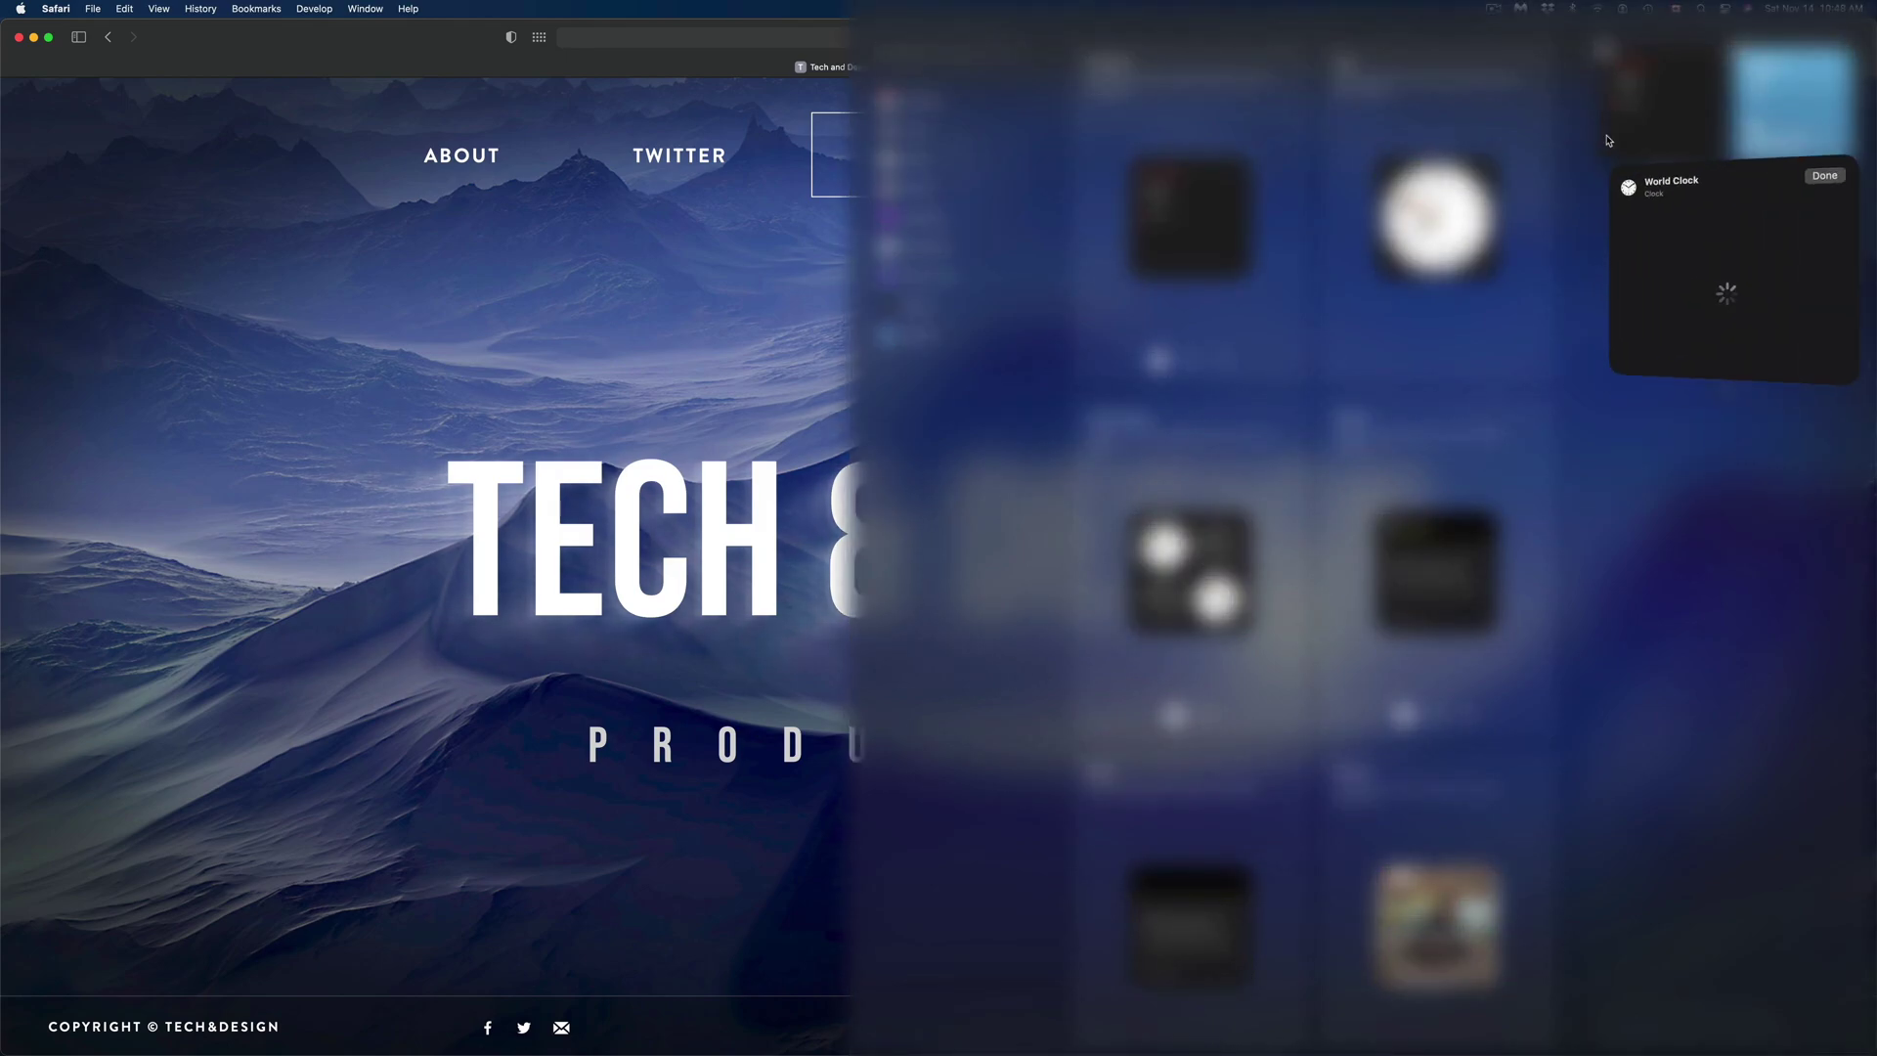
{"action": "left_click", "coordinate": [1824, 179]}
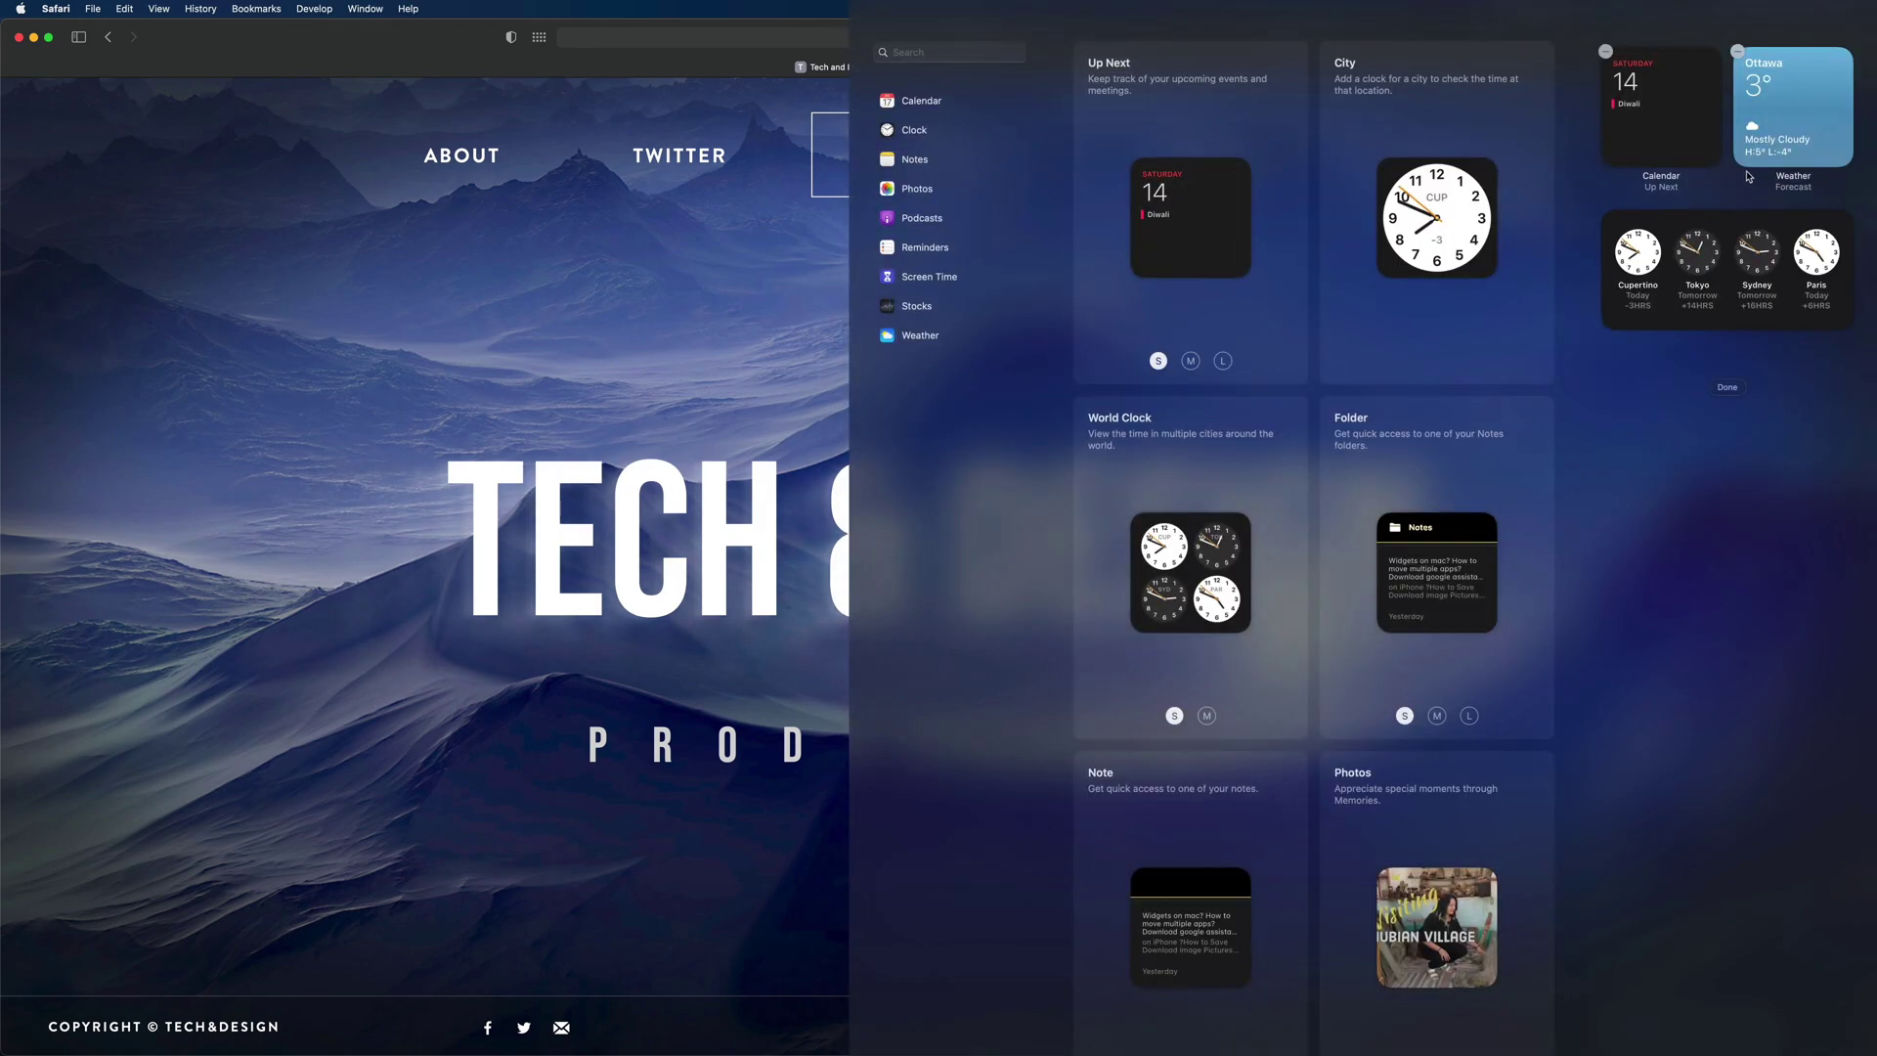
{"action": "left_click", "coordinate": [1603, 213]}
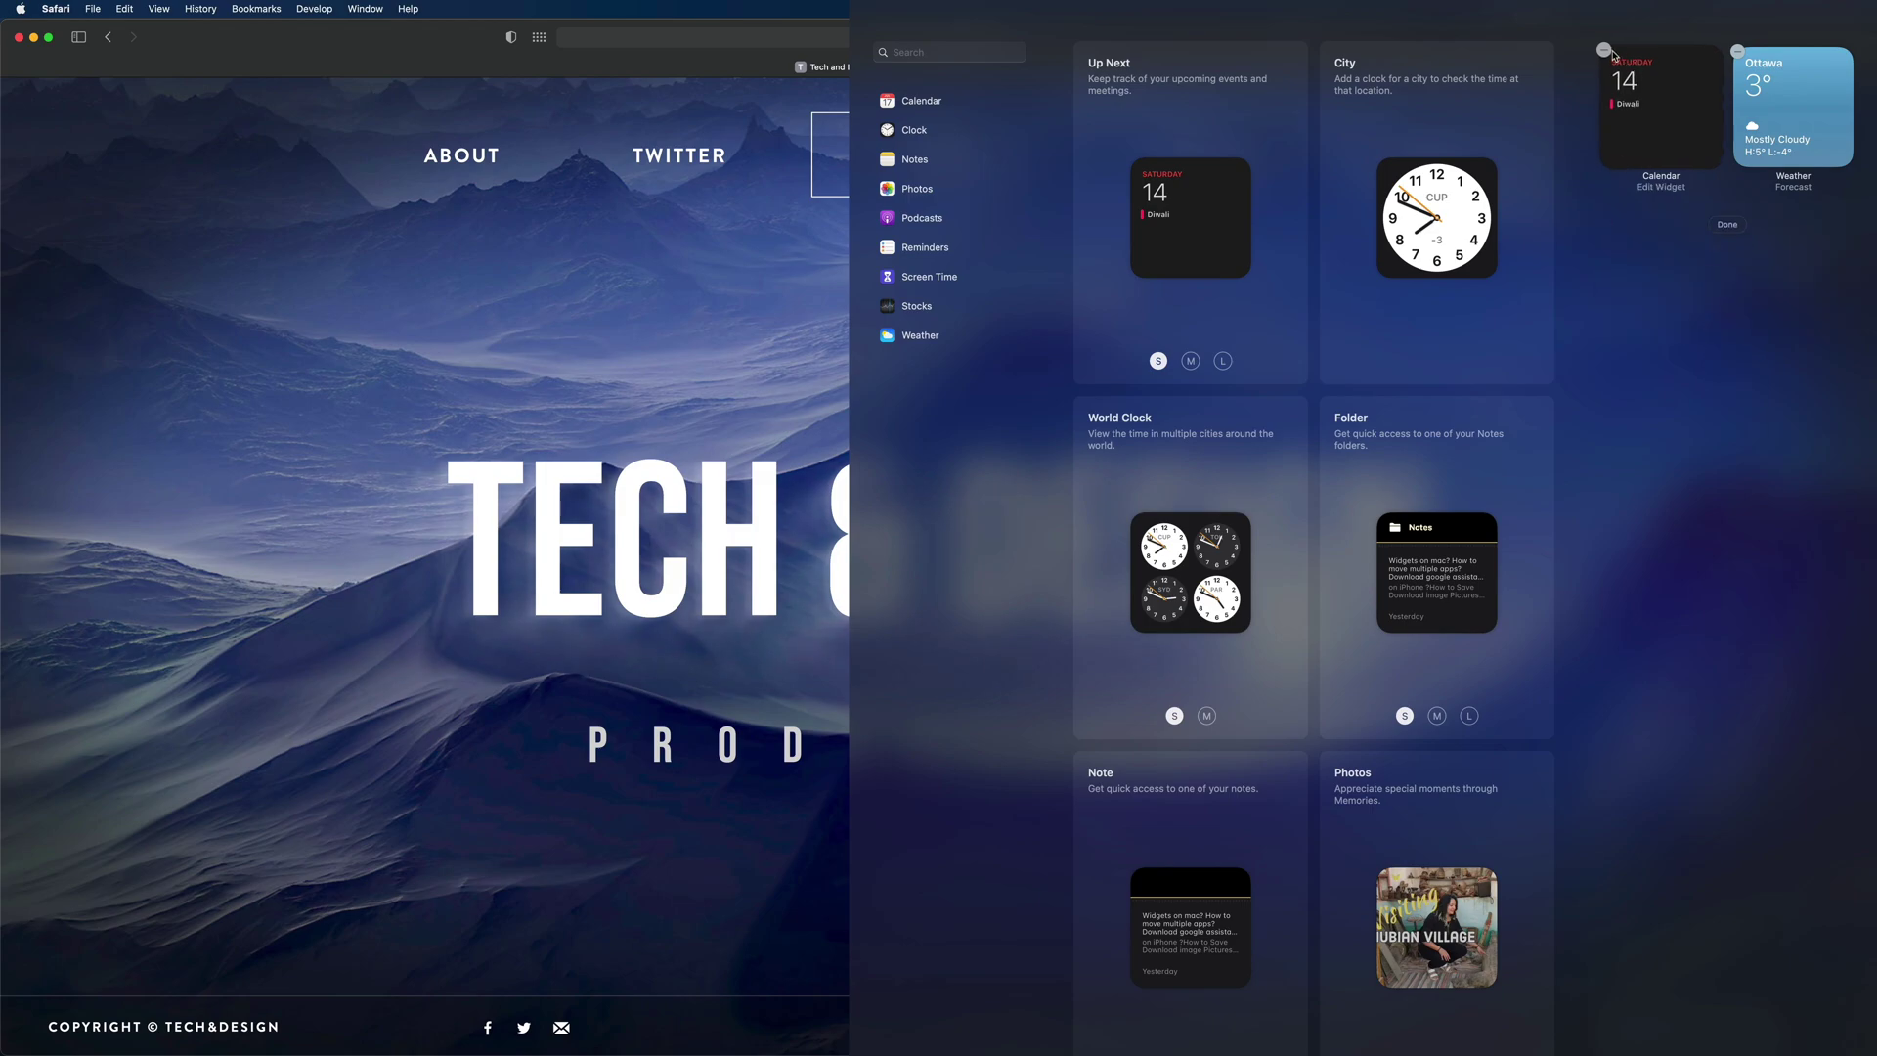
{"action": "left_click", "coordinate": [1604, 49]}
{"action": "left_click", "coordinate": [1605, 50]}
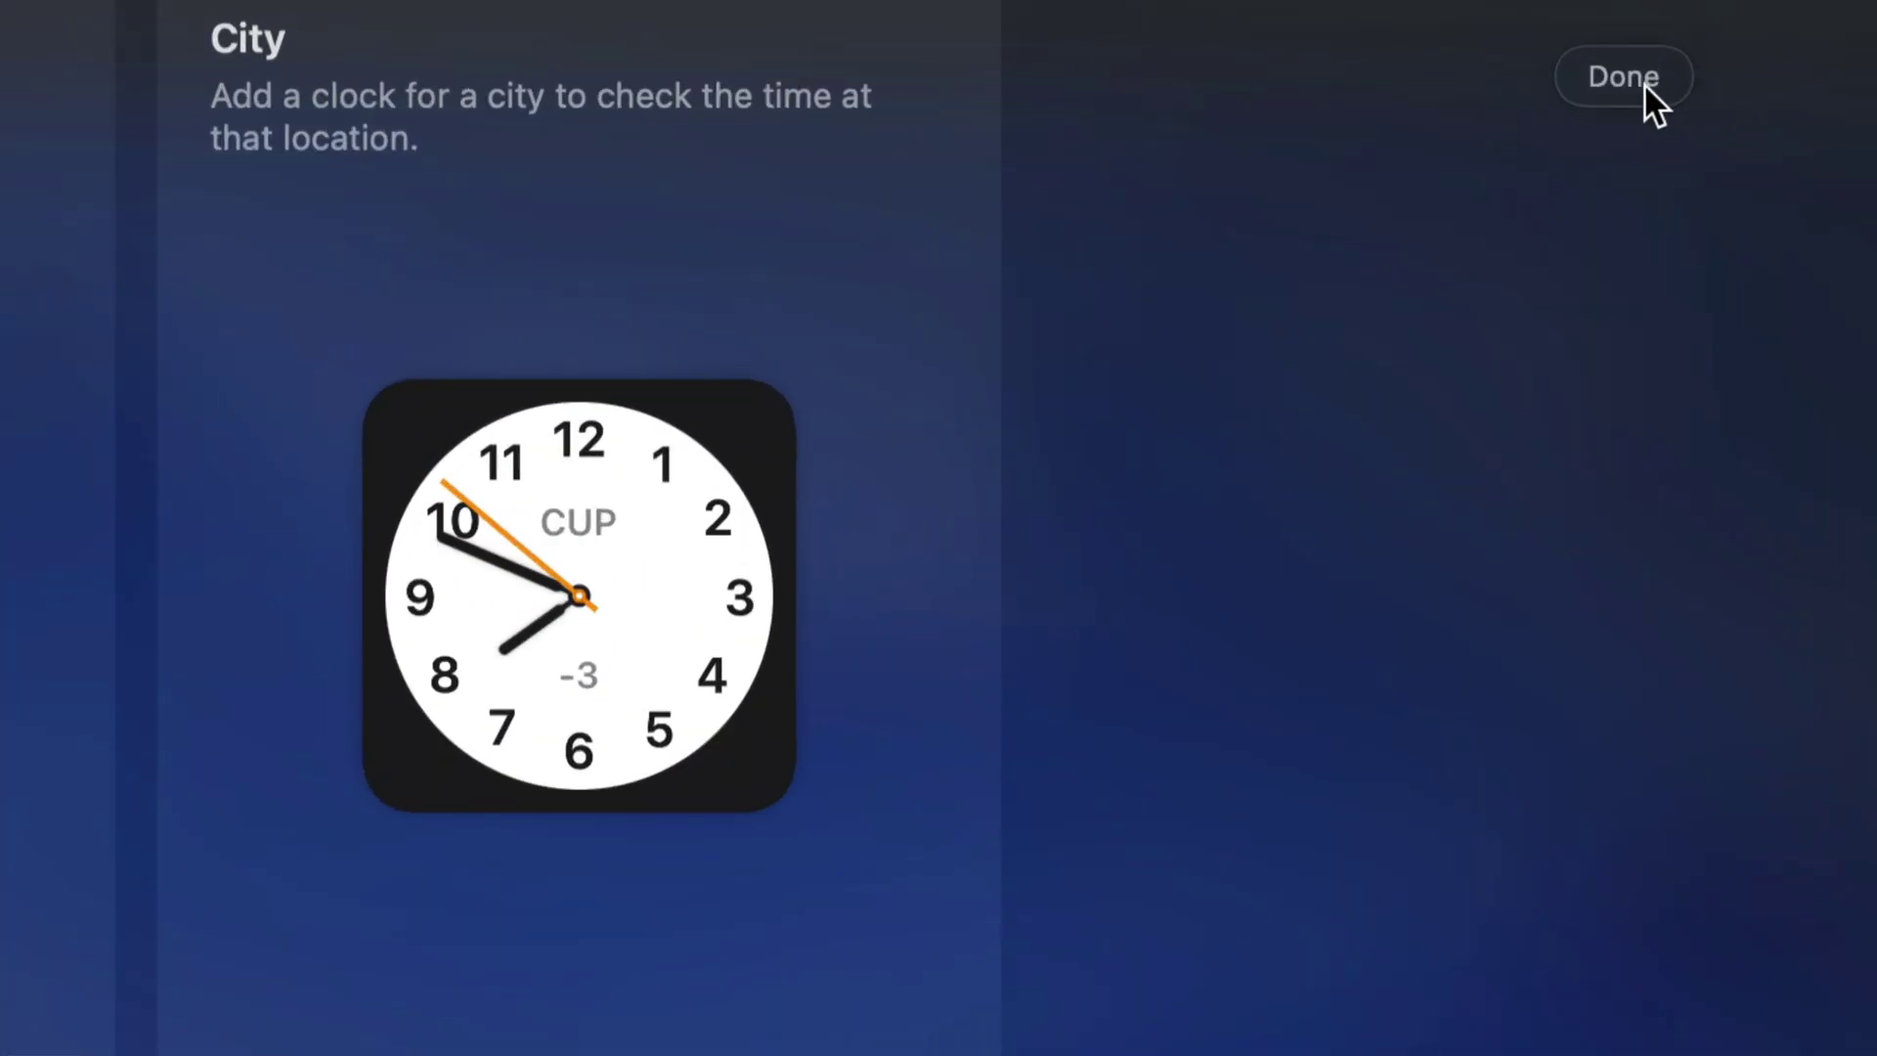
{"action": "left_click", "coordinate": [1727, 73]}
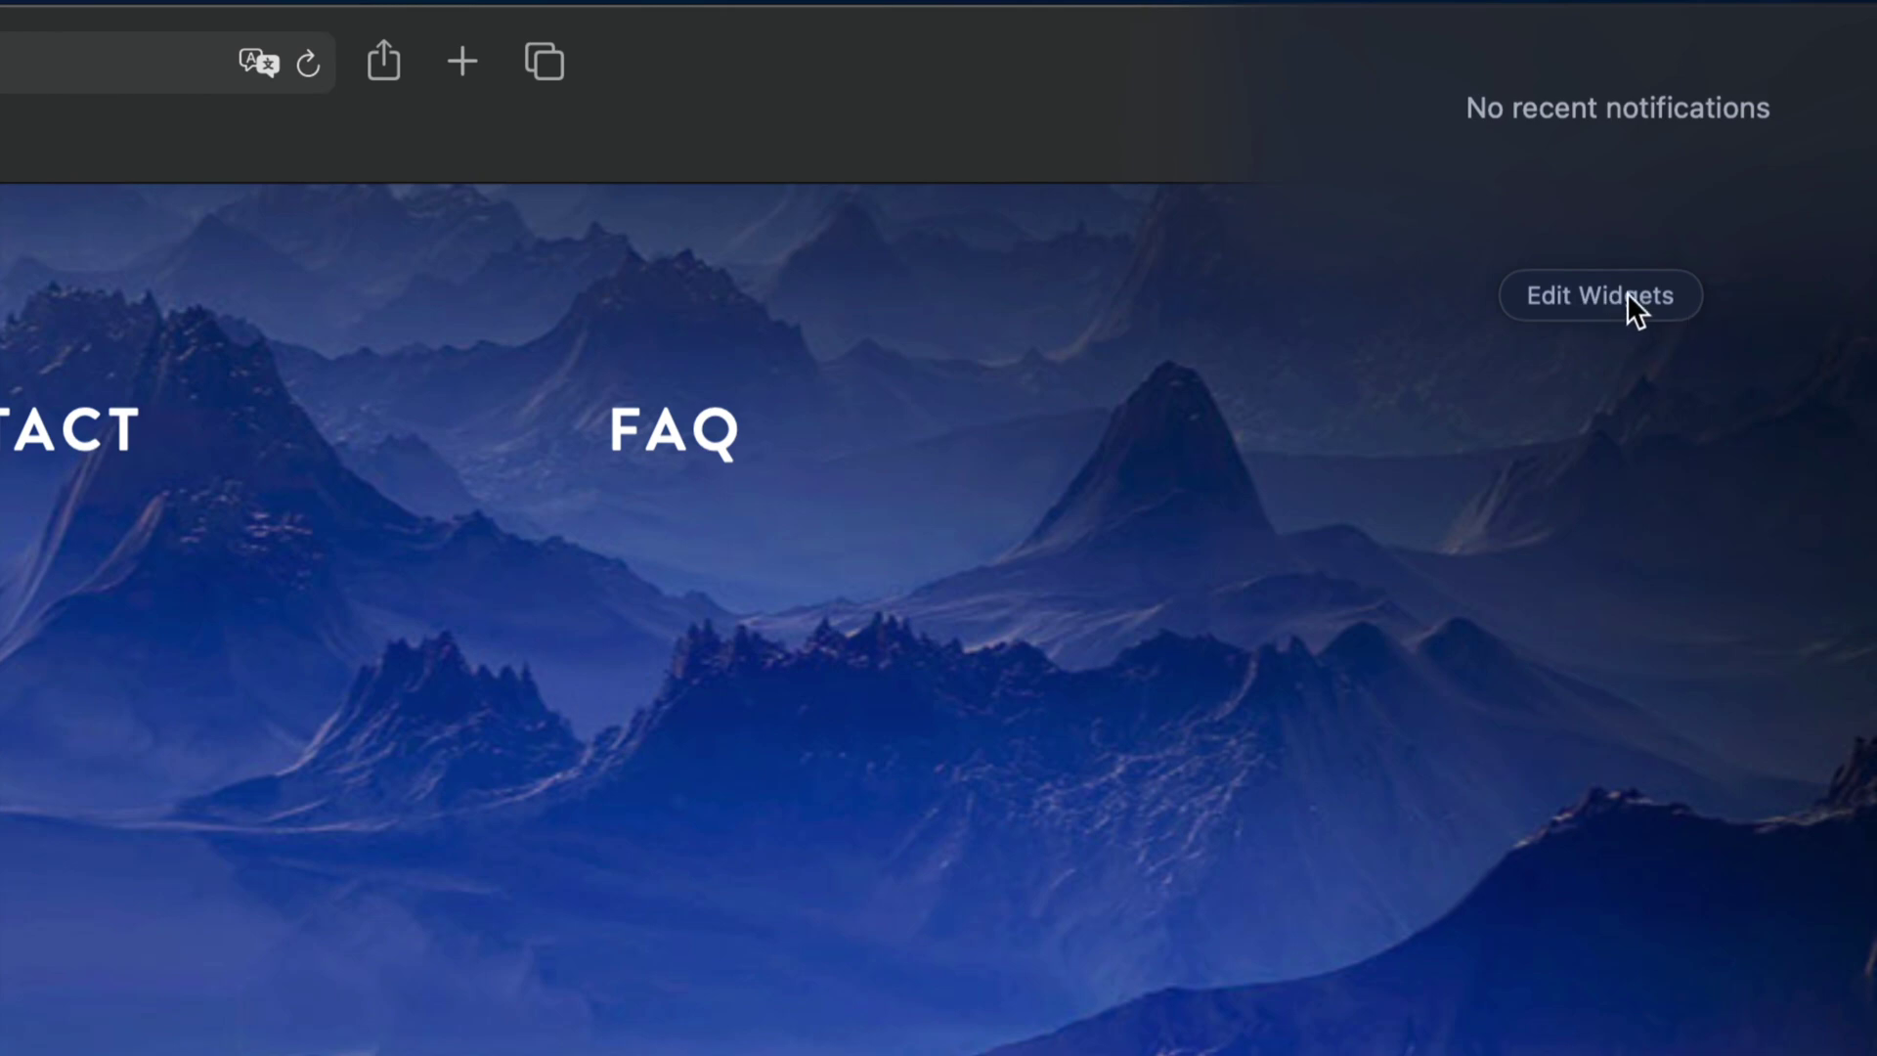
{"action": "left_click", "coordinate": [1627, 295]}
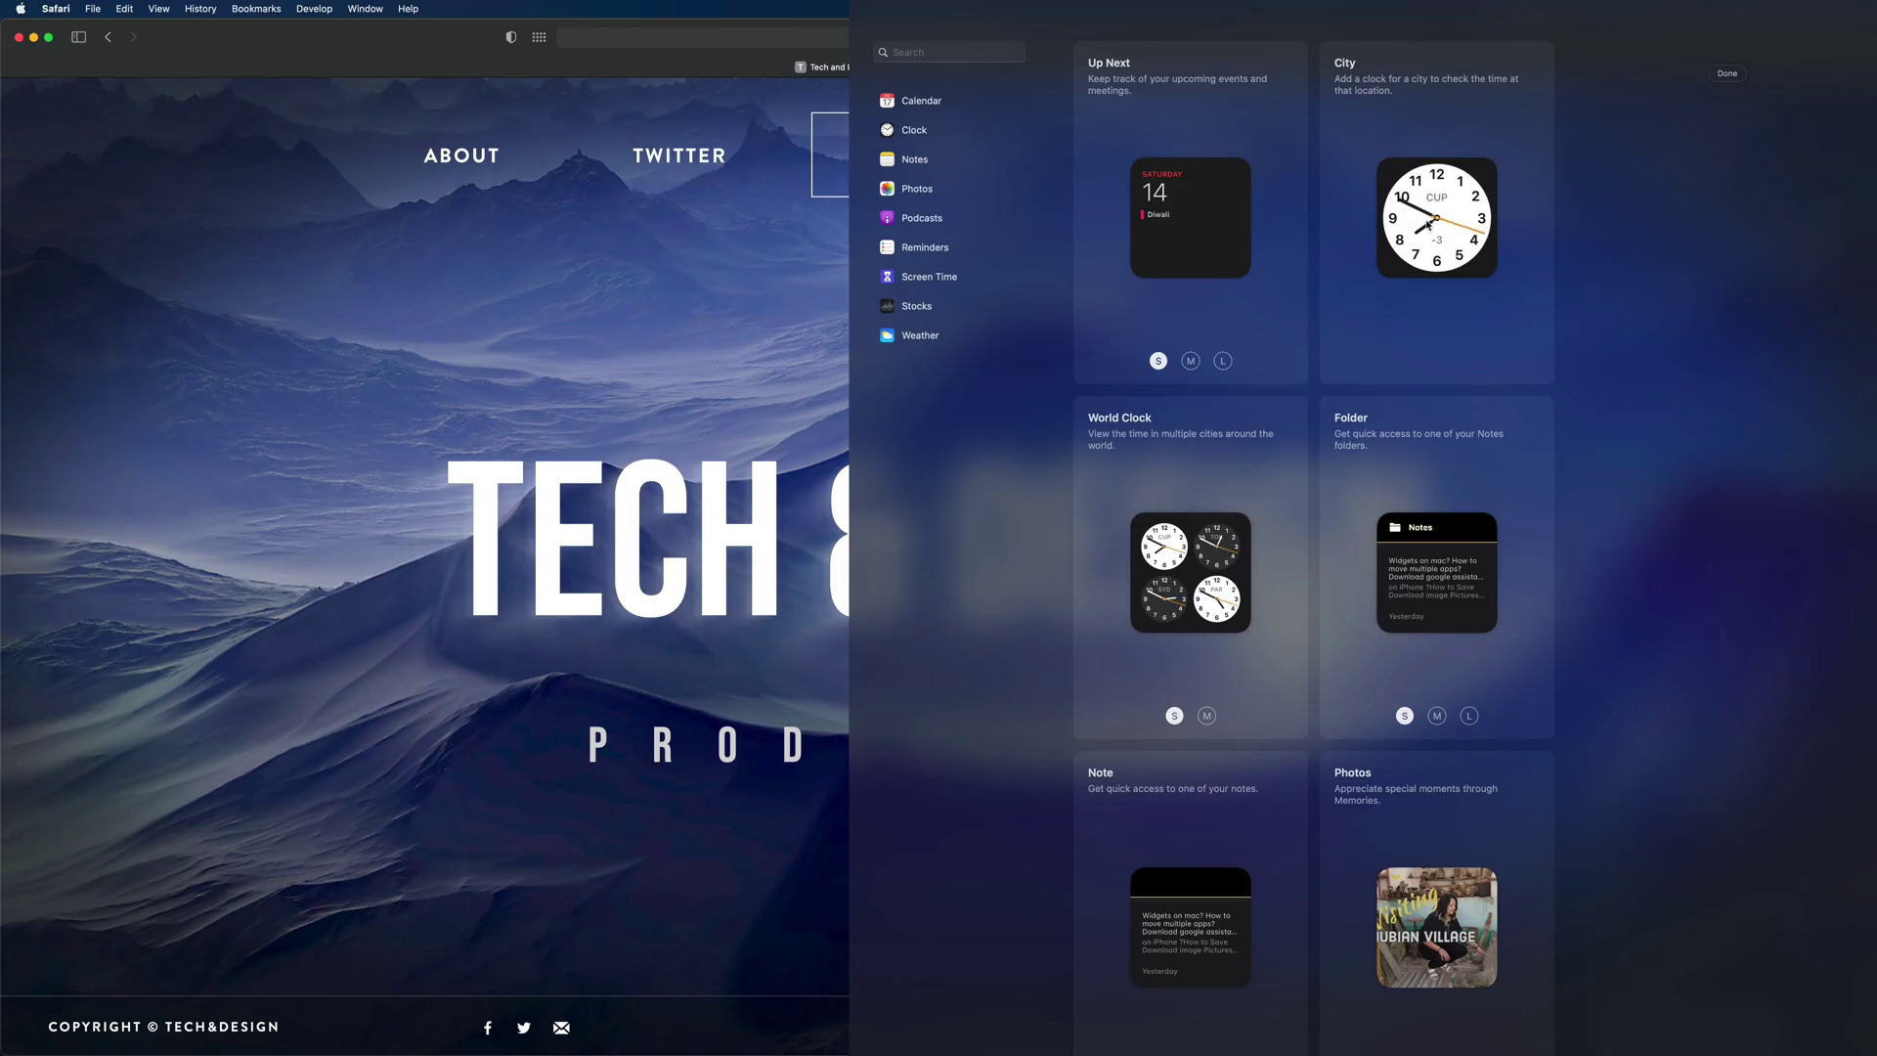
{"action": "mouse_move", "coordinate": [1229, 567]}
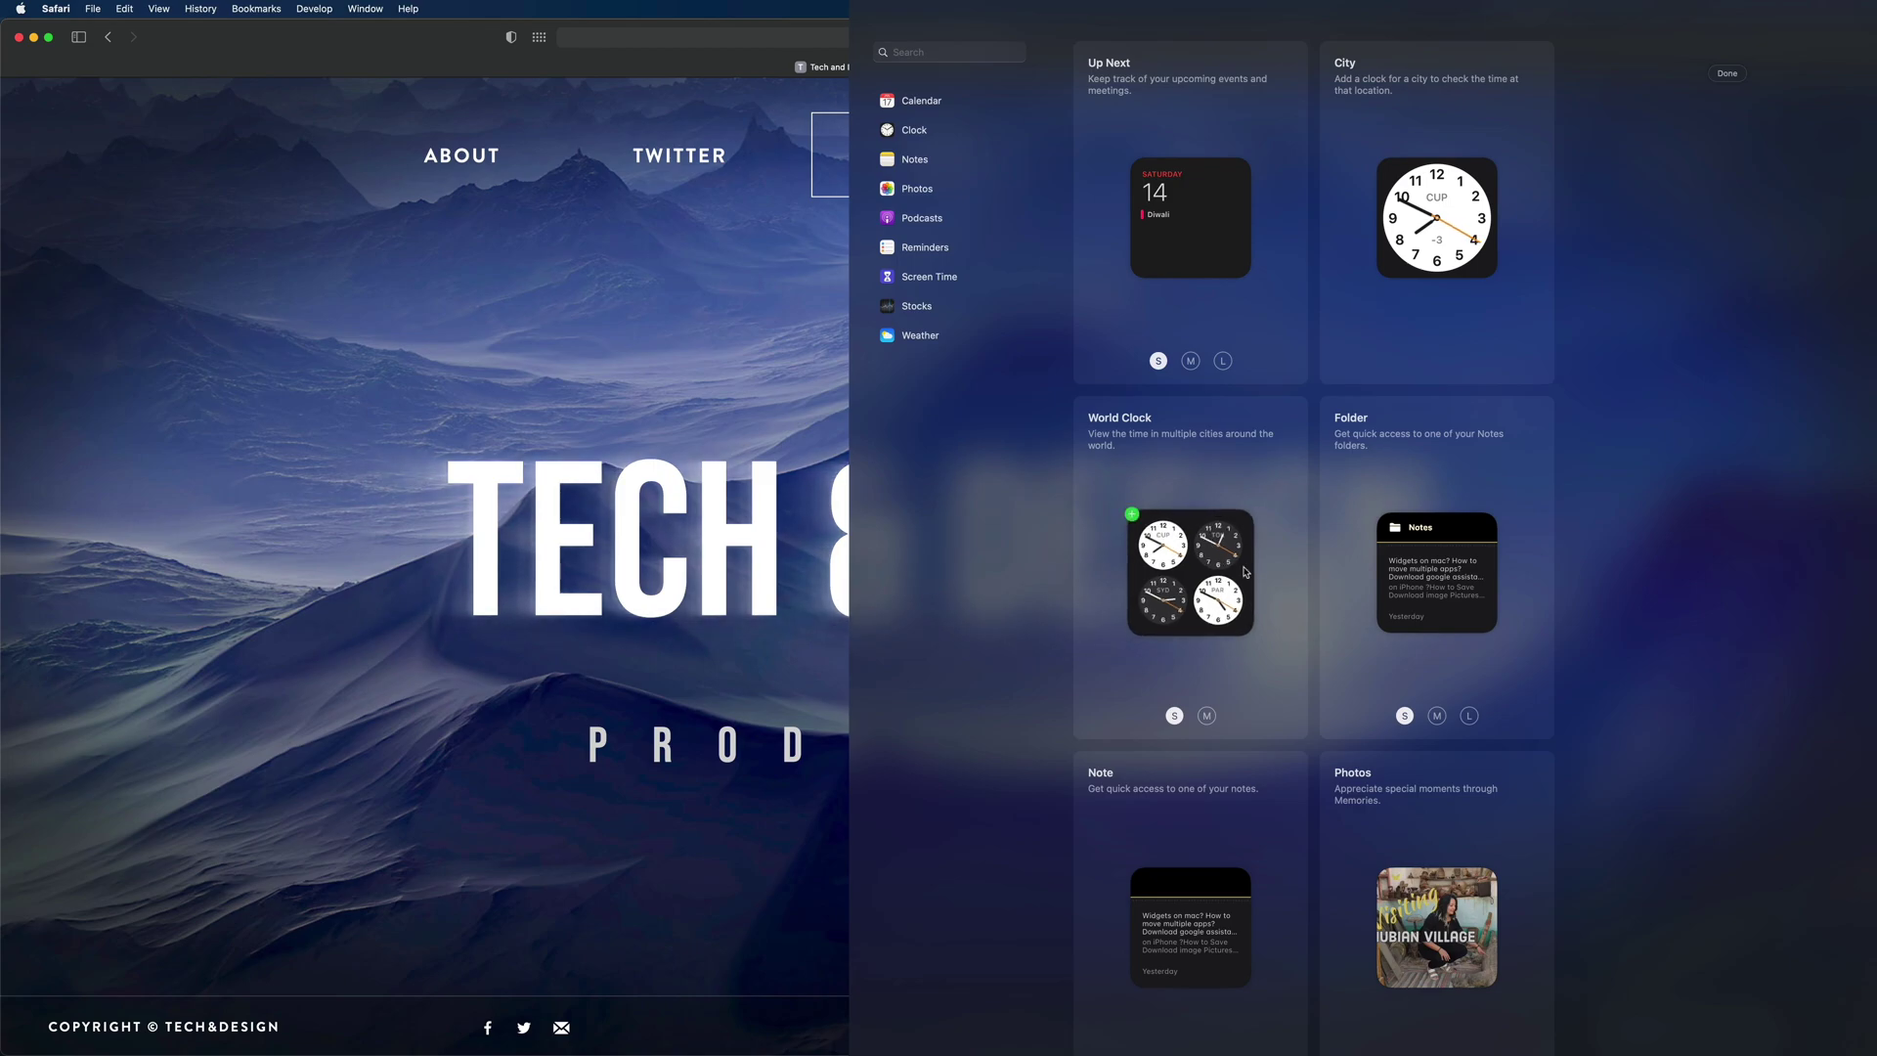
{"action": "mouse_move", "coordinate": [1476, 347]}
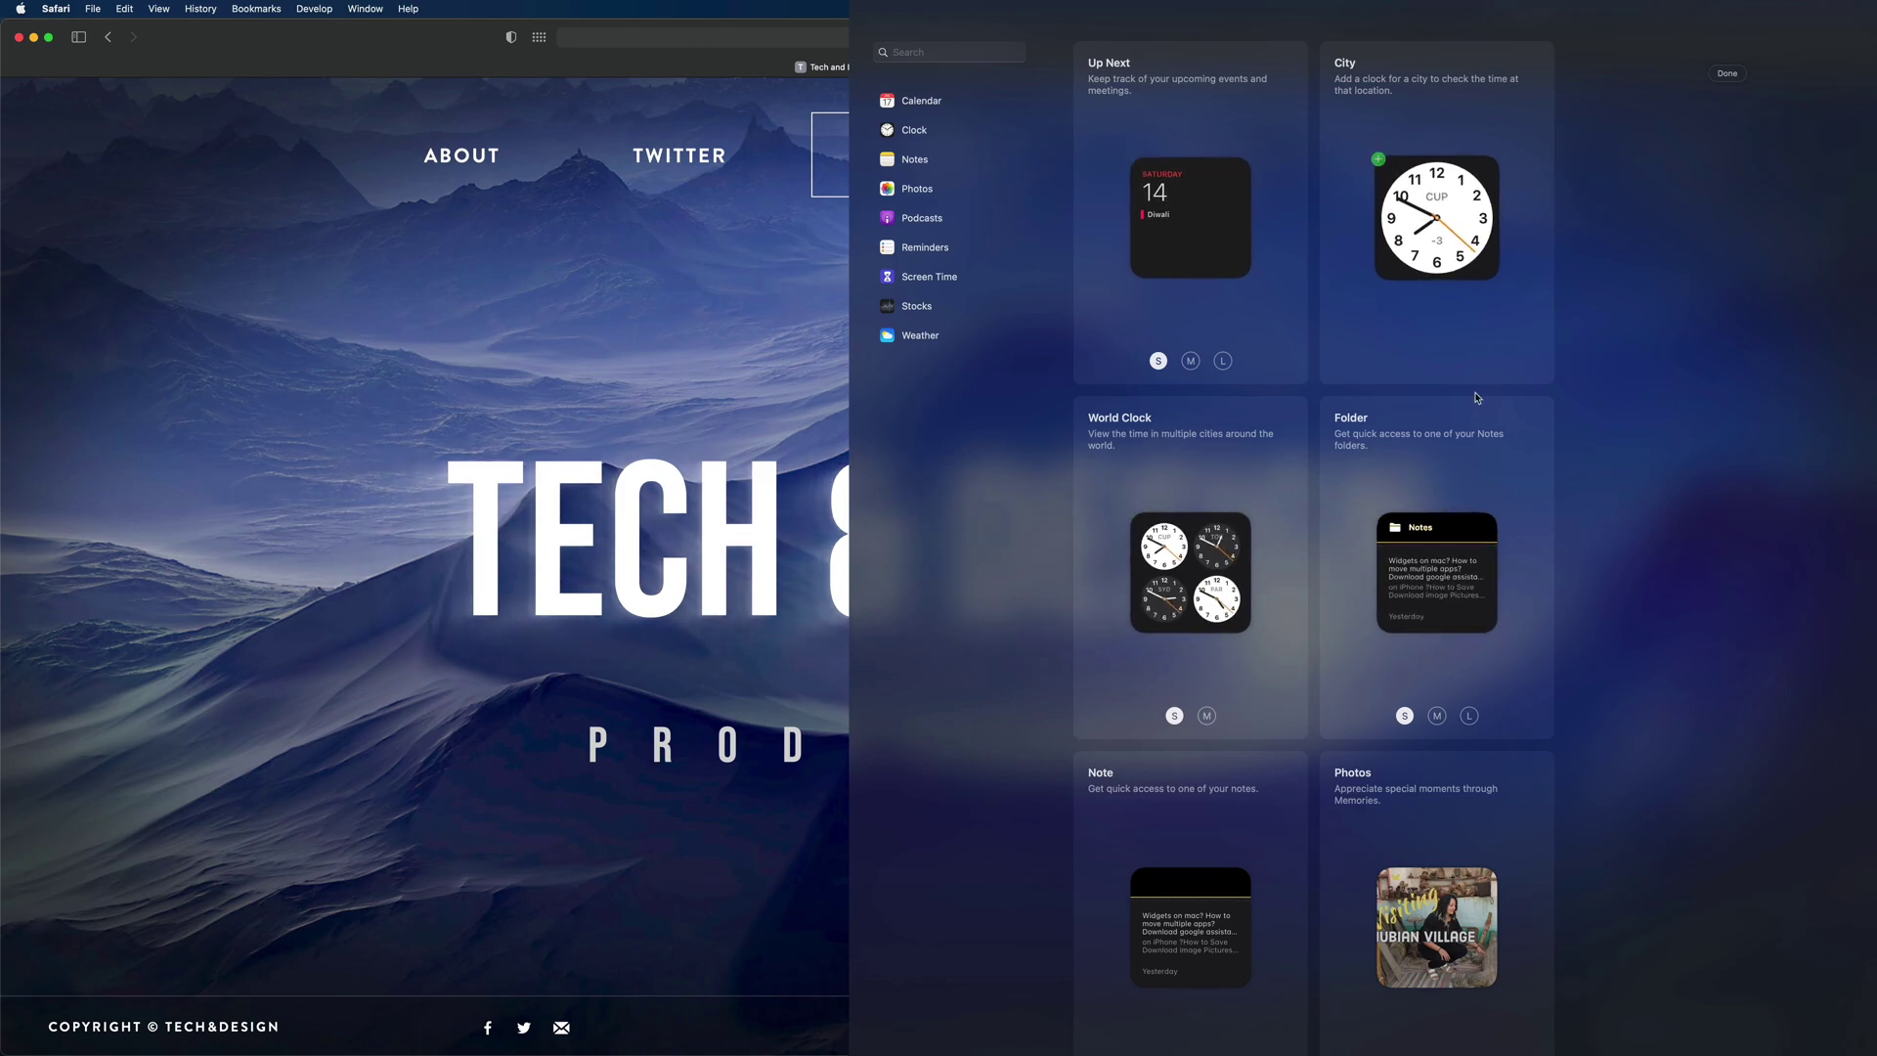
{"action": "scroll", "coordinate": [1298, 805], "scroll_direction": "down", "scroll_amount": 4}
{"action": "scroll", "coordinate": [1298, 806], "scroll_direction": "down", "scroll_amount": 10}
{"action": "scroll", "coordinate": [1298, 805], "scroll_direction": "down", "scroll_amount": 5}
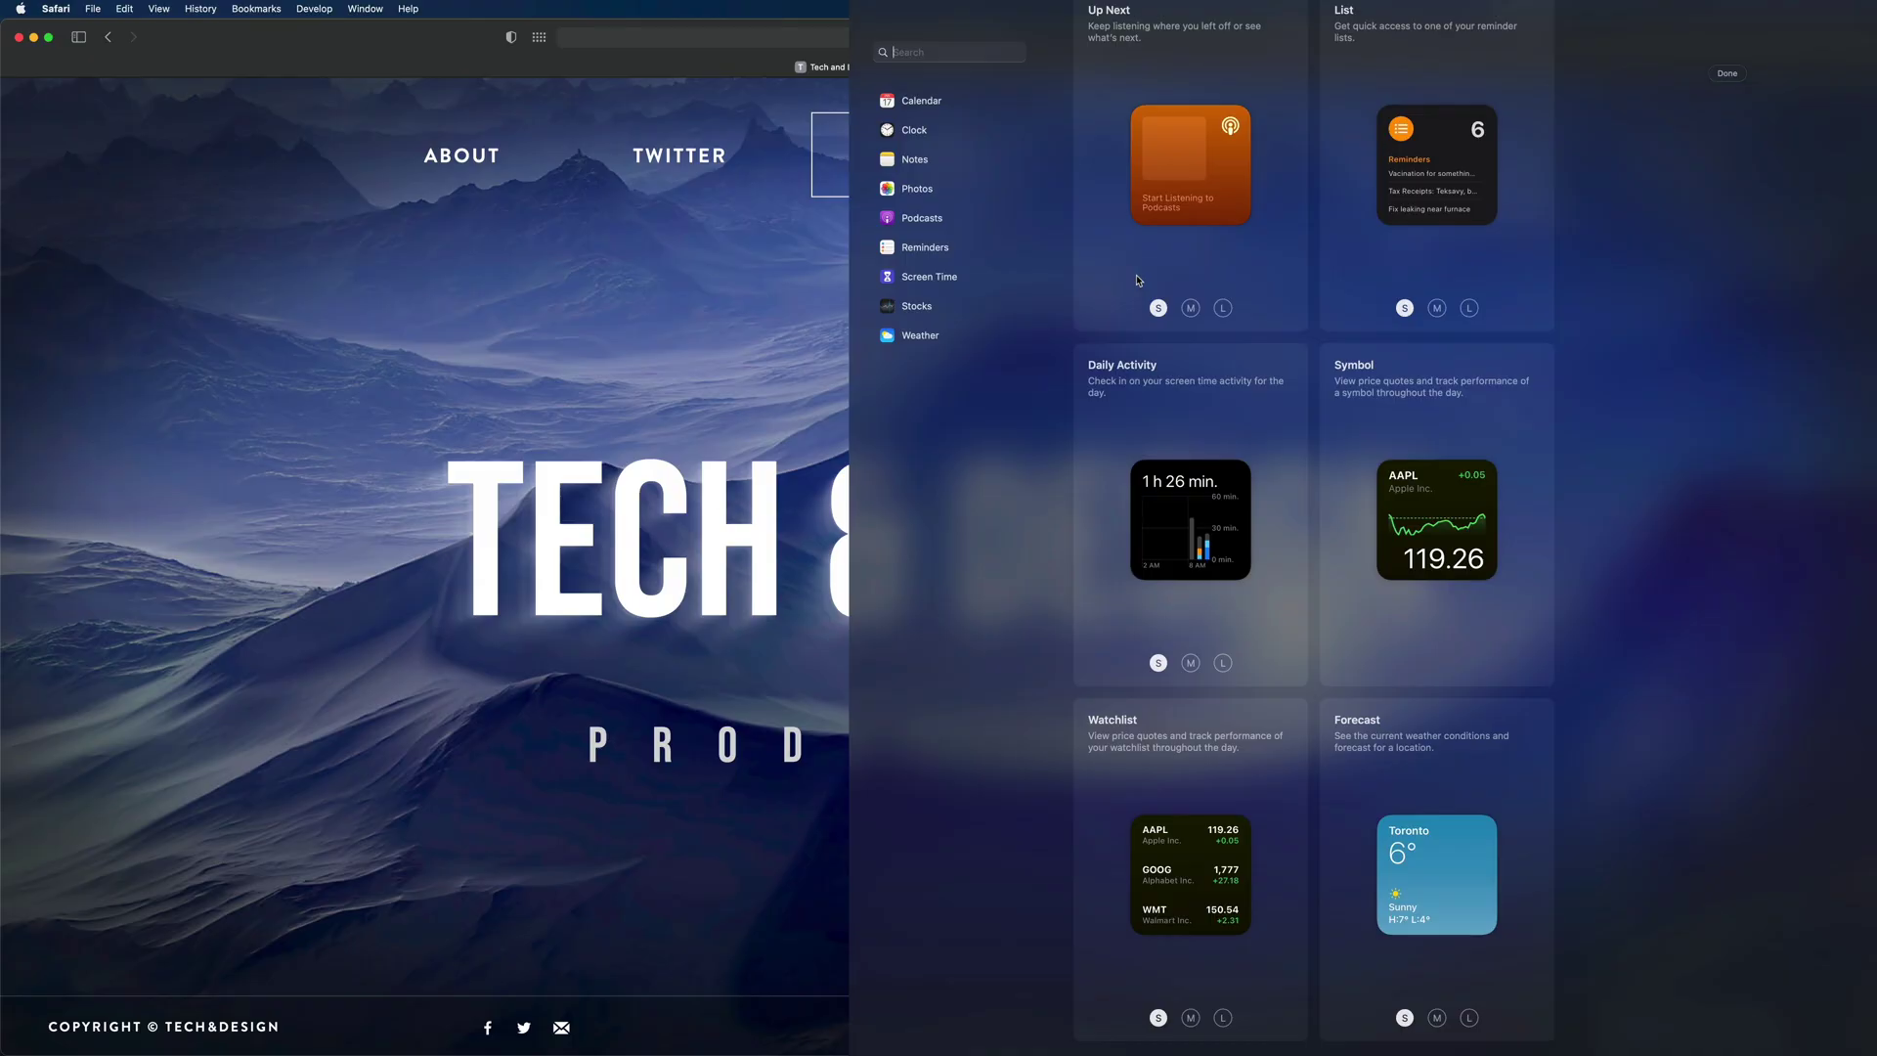
{"action": "scroll", "coordinate": [1300, 528], "scroll_direction": "down", "scroll_amount": 2}
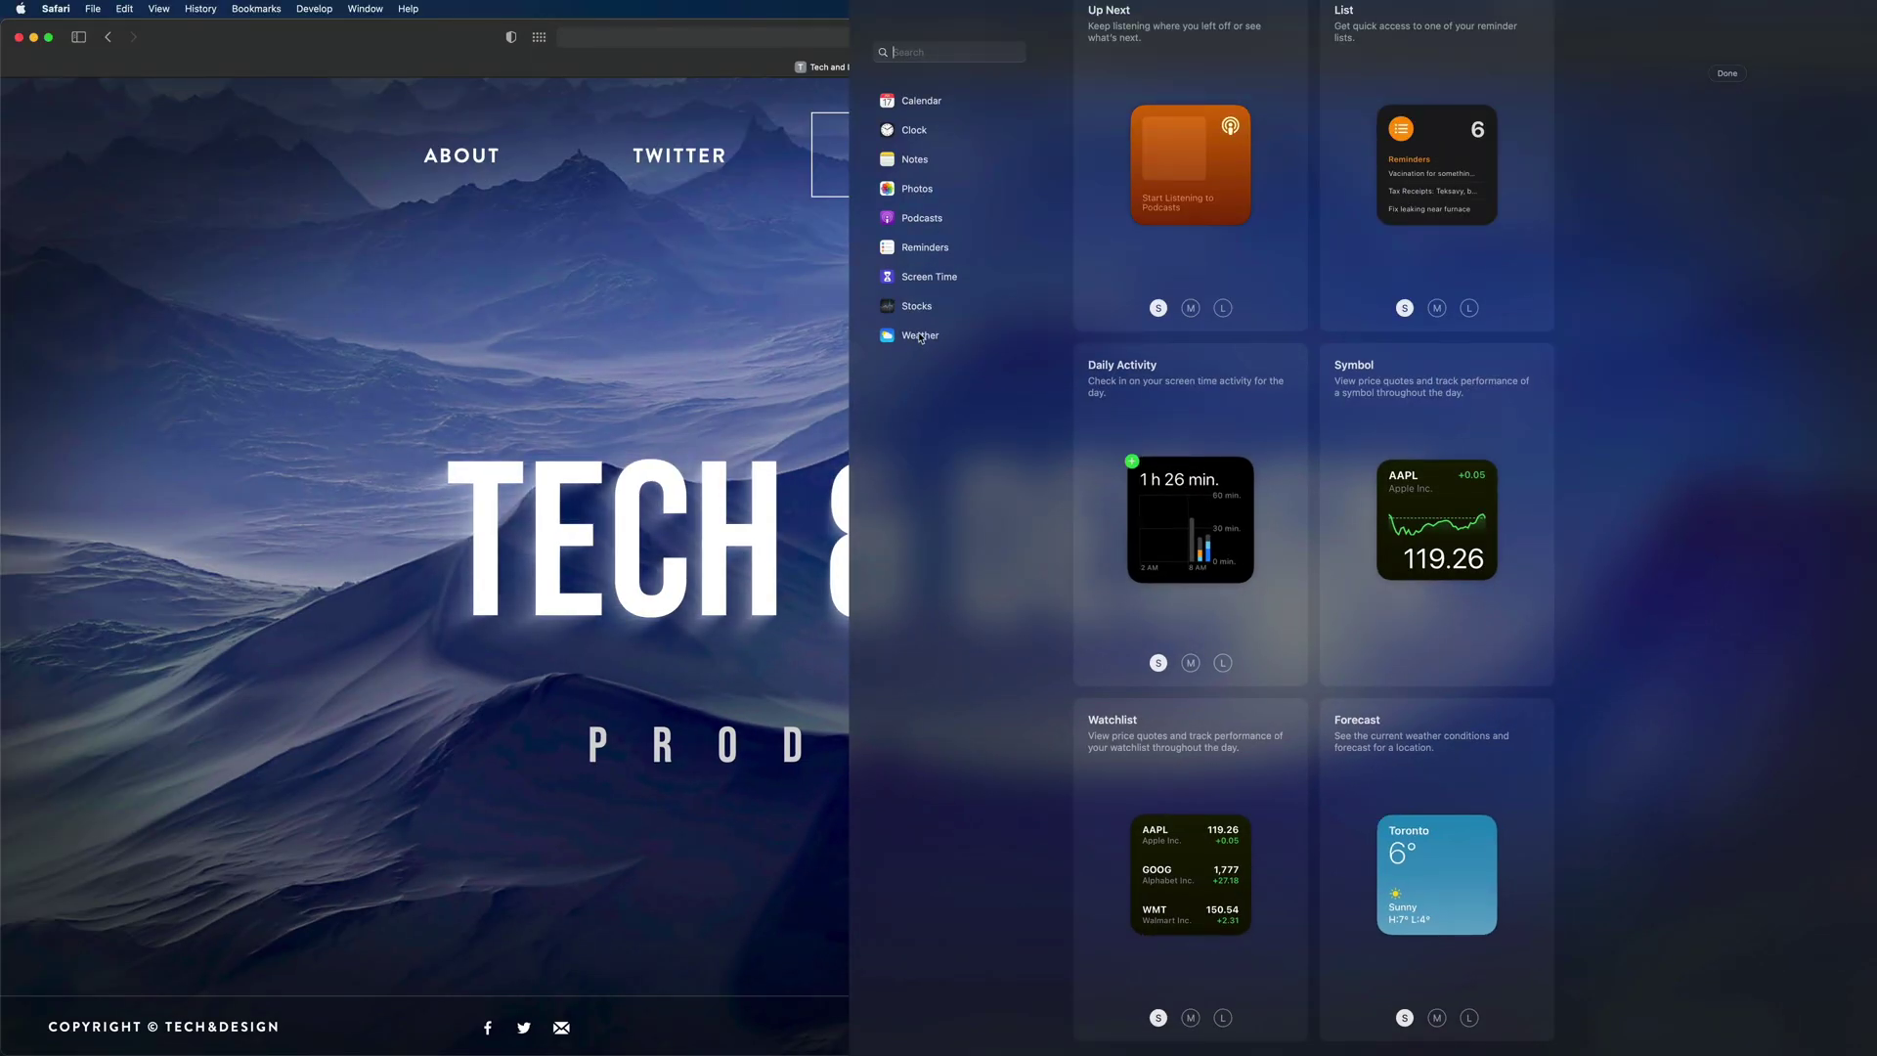
- Filter the gallery to Weather and add the Forecast widget in size L
{"action": "left_click", "coordinate": [920, 336]}
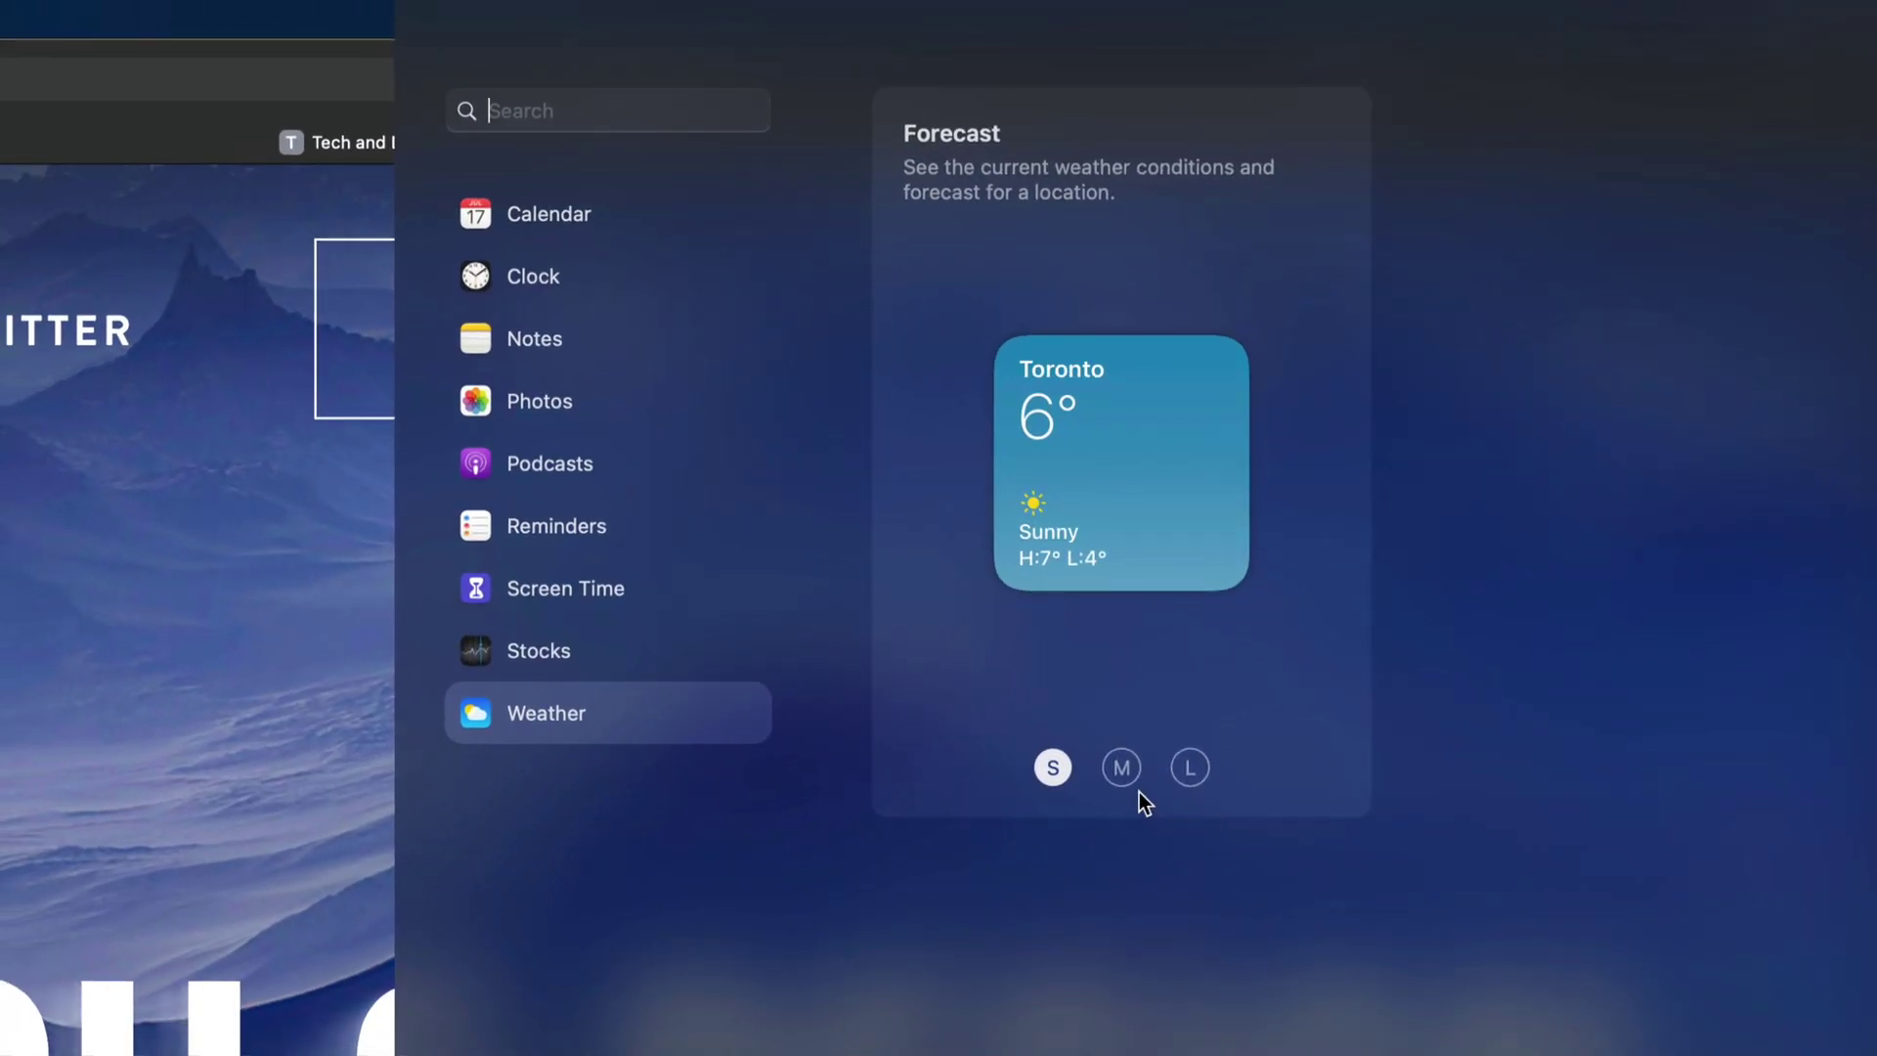
{"action": "left_click", "coordinate": [1120, 771]}
{"action": "left_click", "coordinate": [1189, 771]}
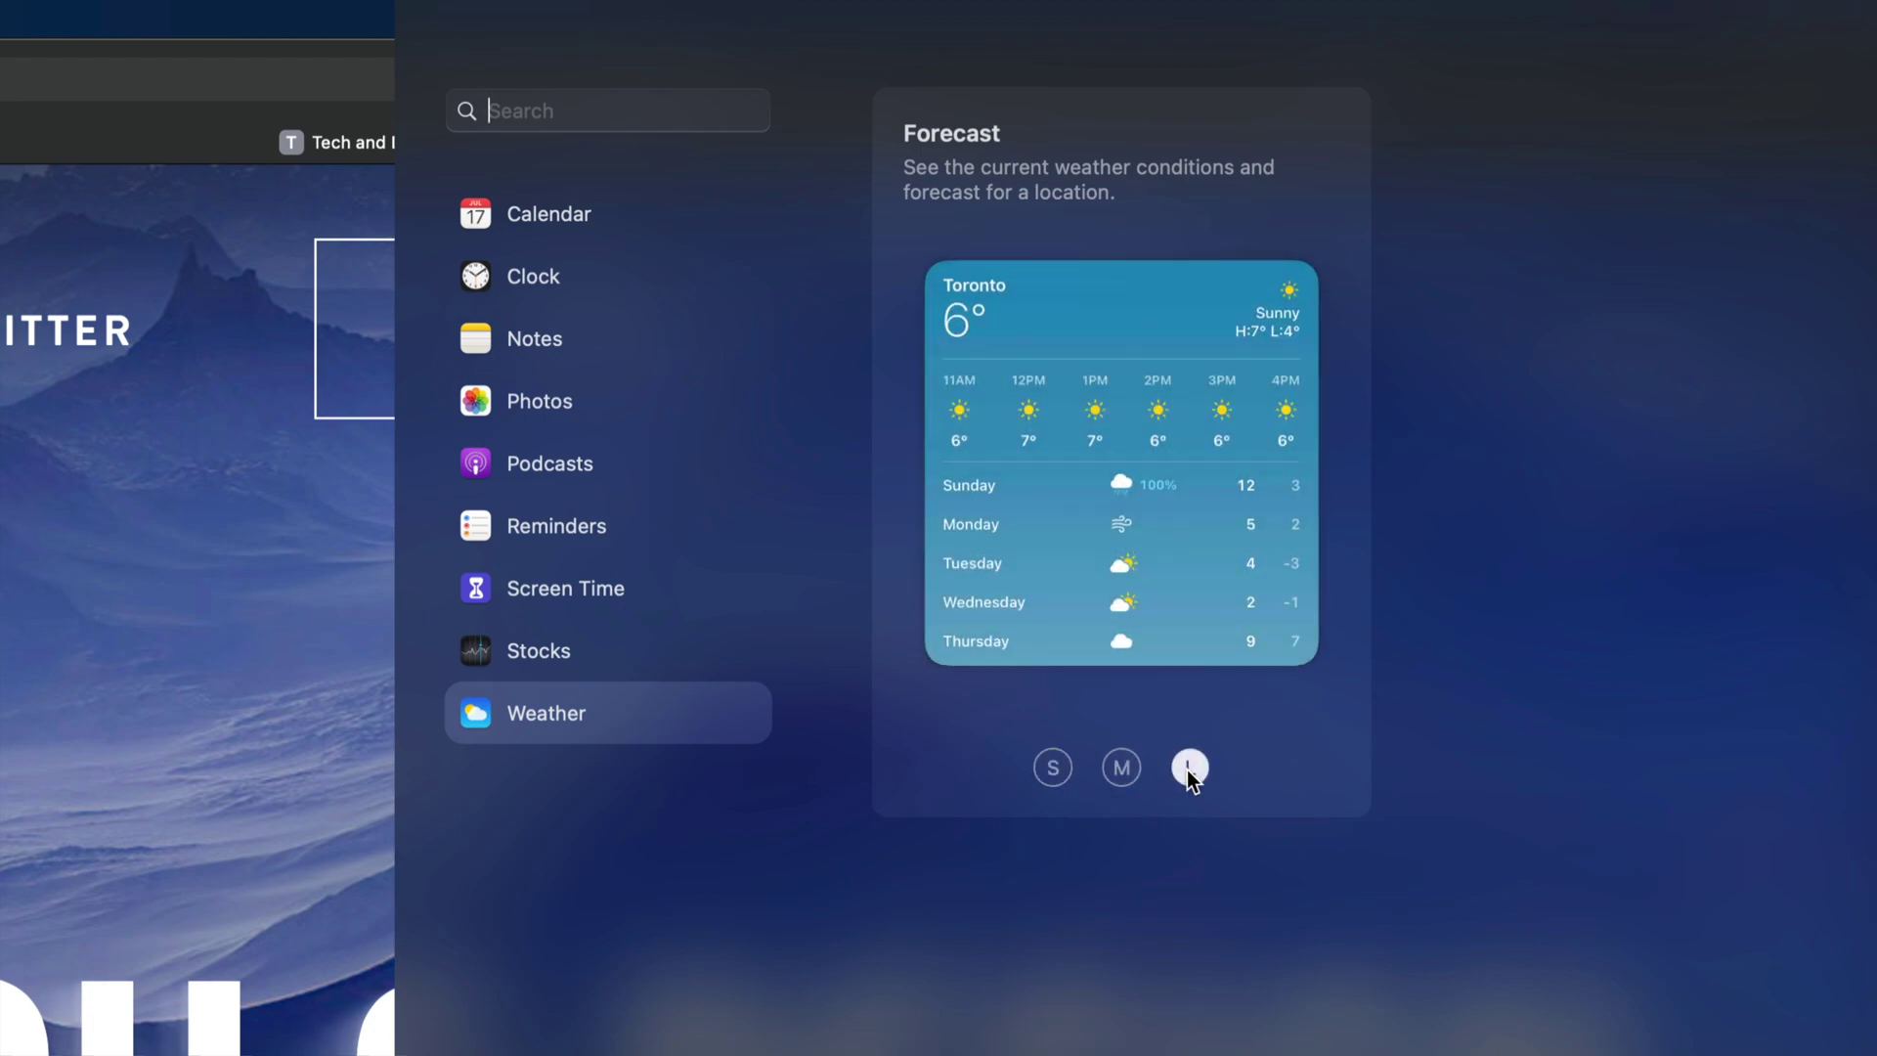
{"action": "mouse_move", "coordinate": [950, 572]}
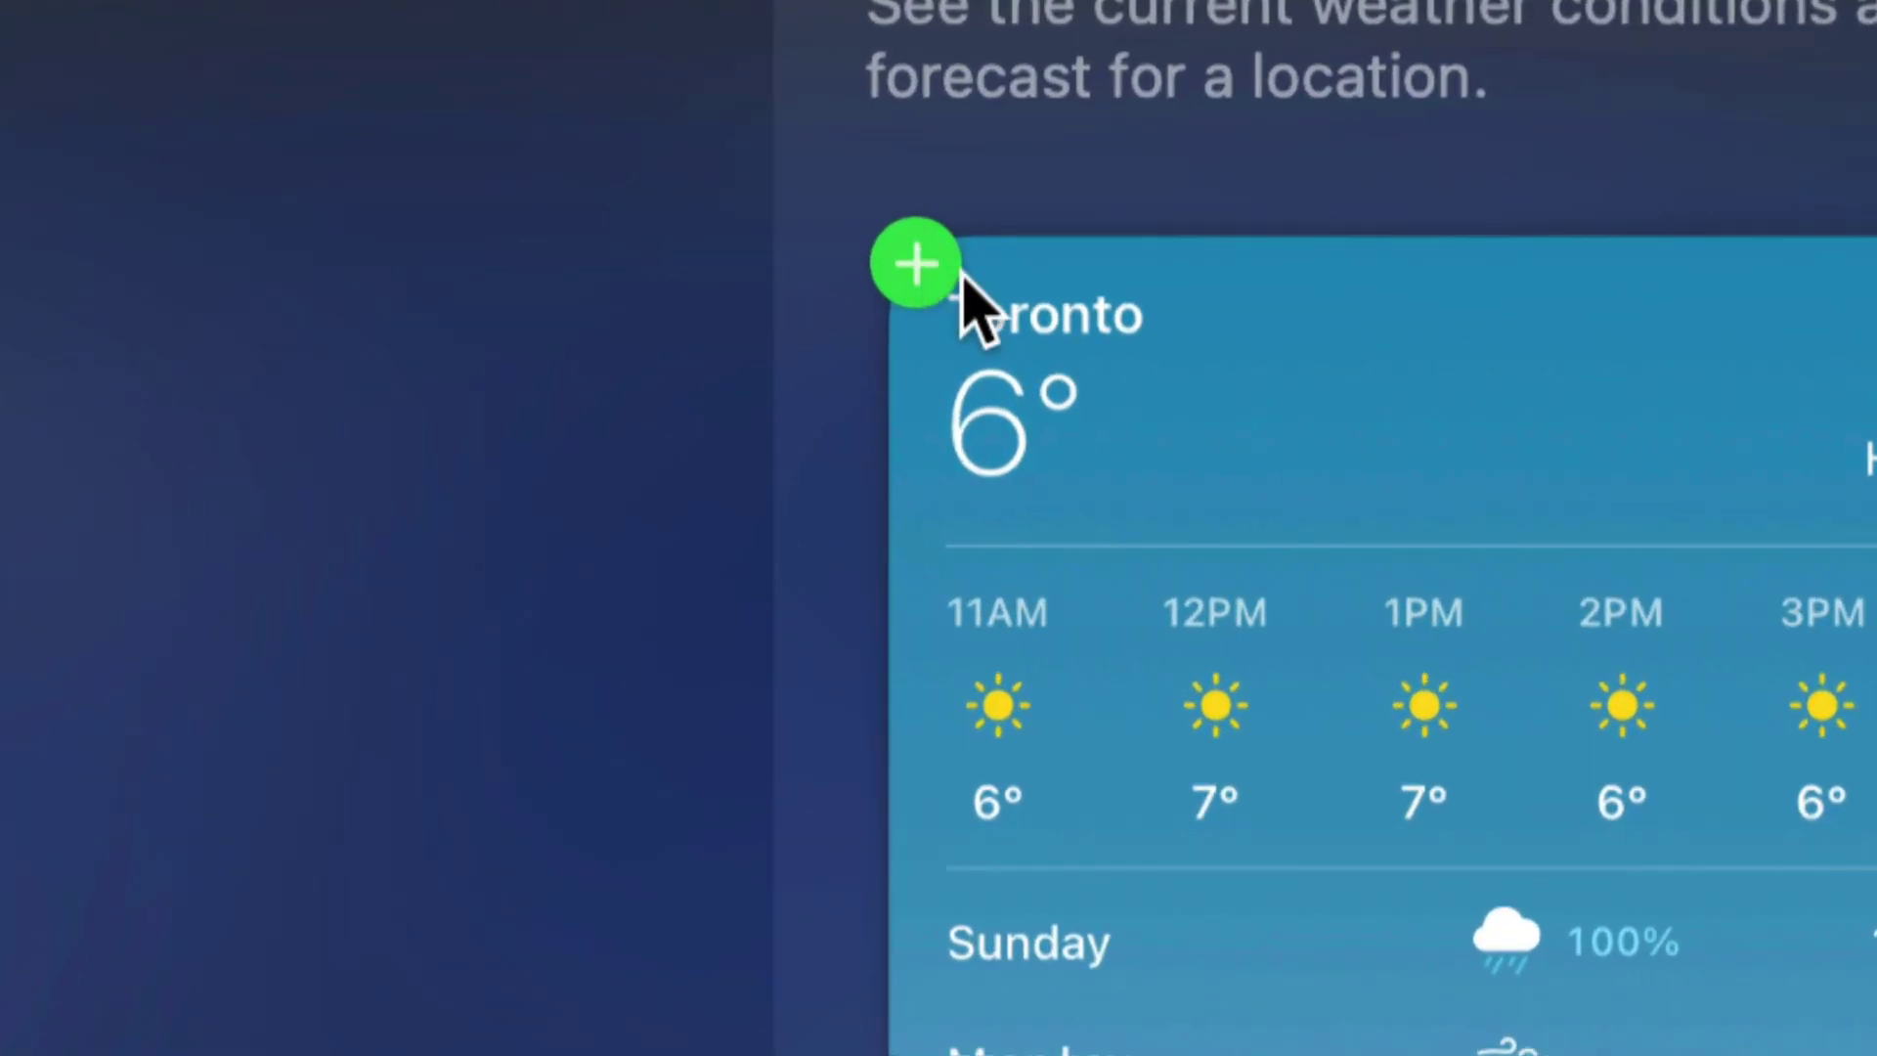
{"action": "left_click", "coordinate": [924, 271]}
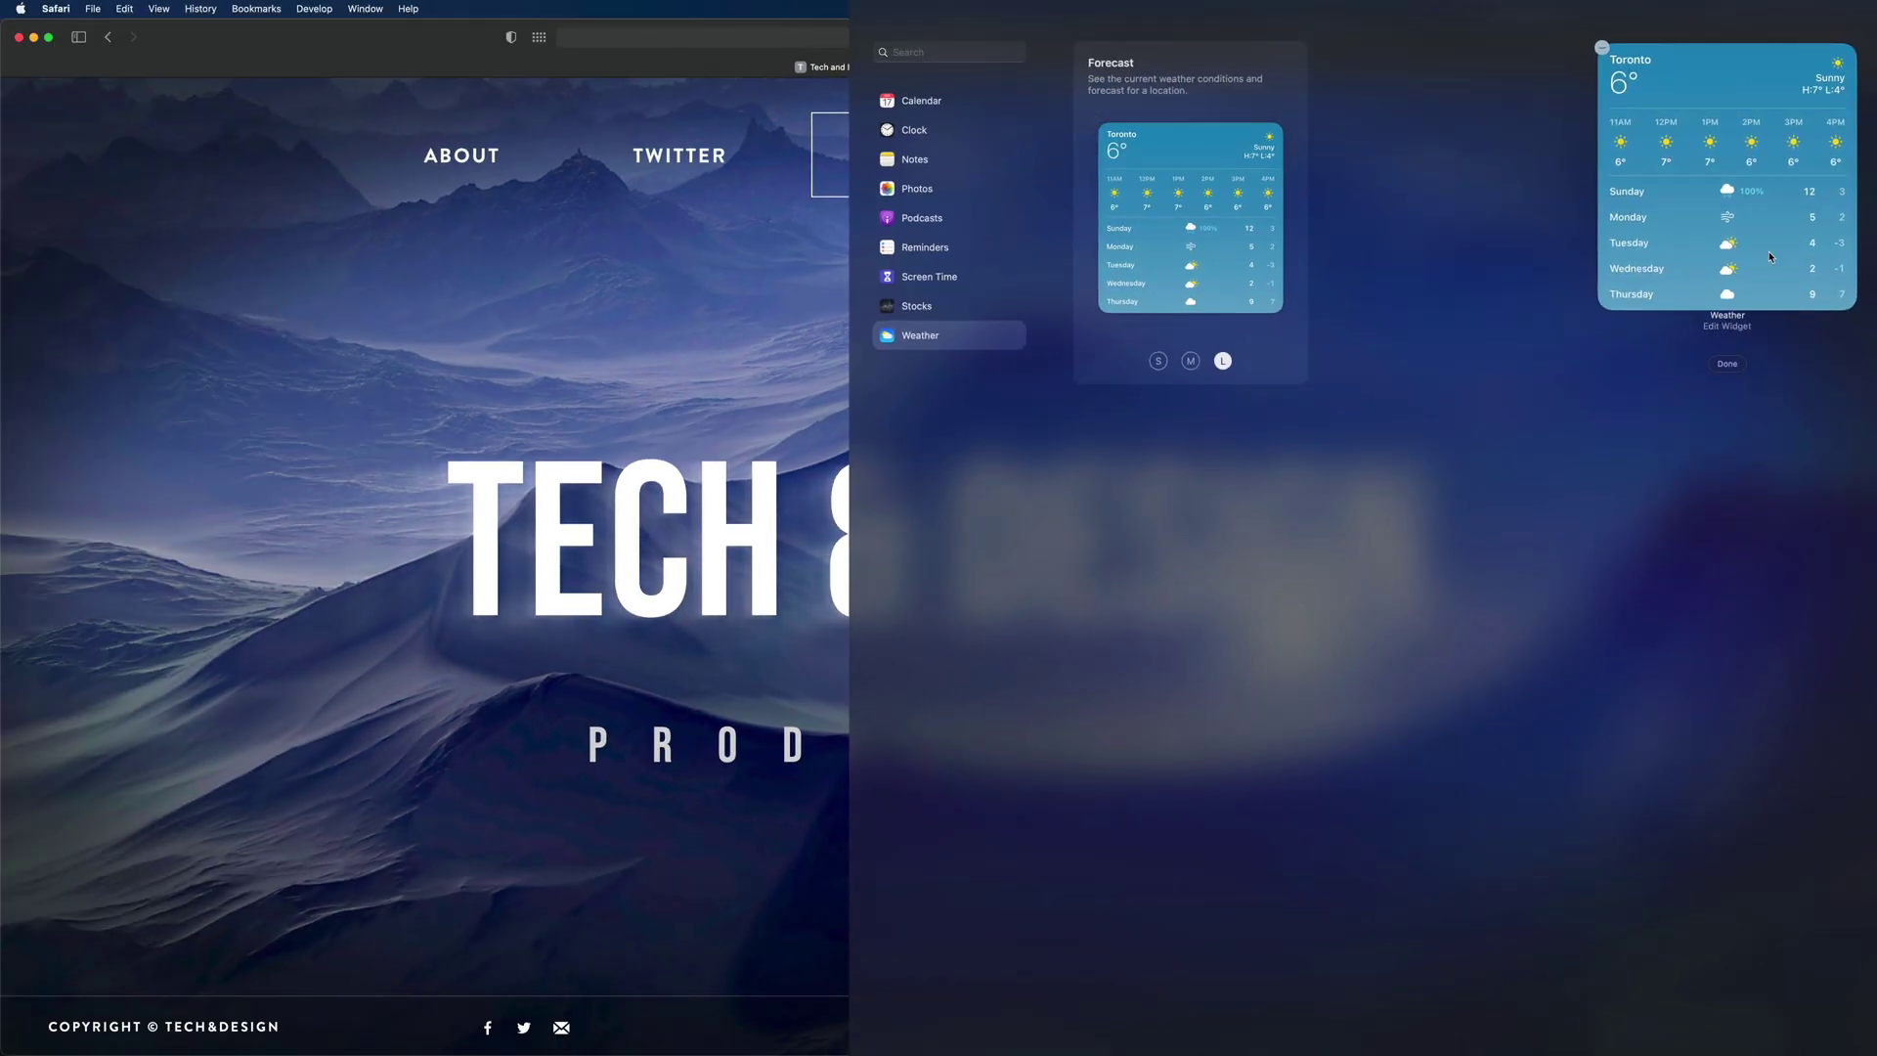
- Add the Calendar Up Next widget in size M, then show the Stocks widget choices
{"action": "left_click", "coordinate": [911, 102]}
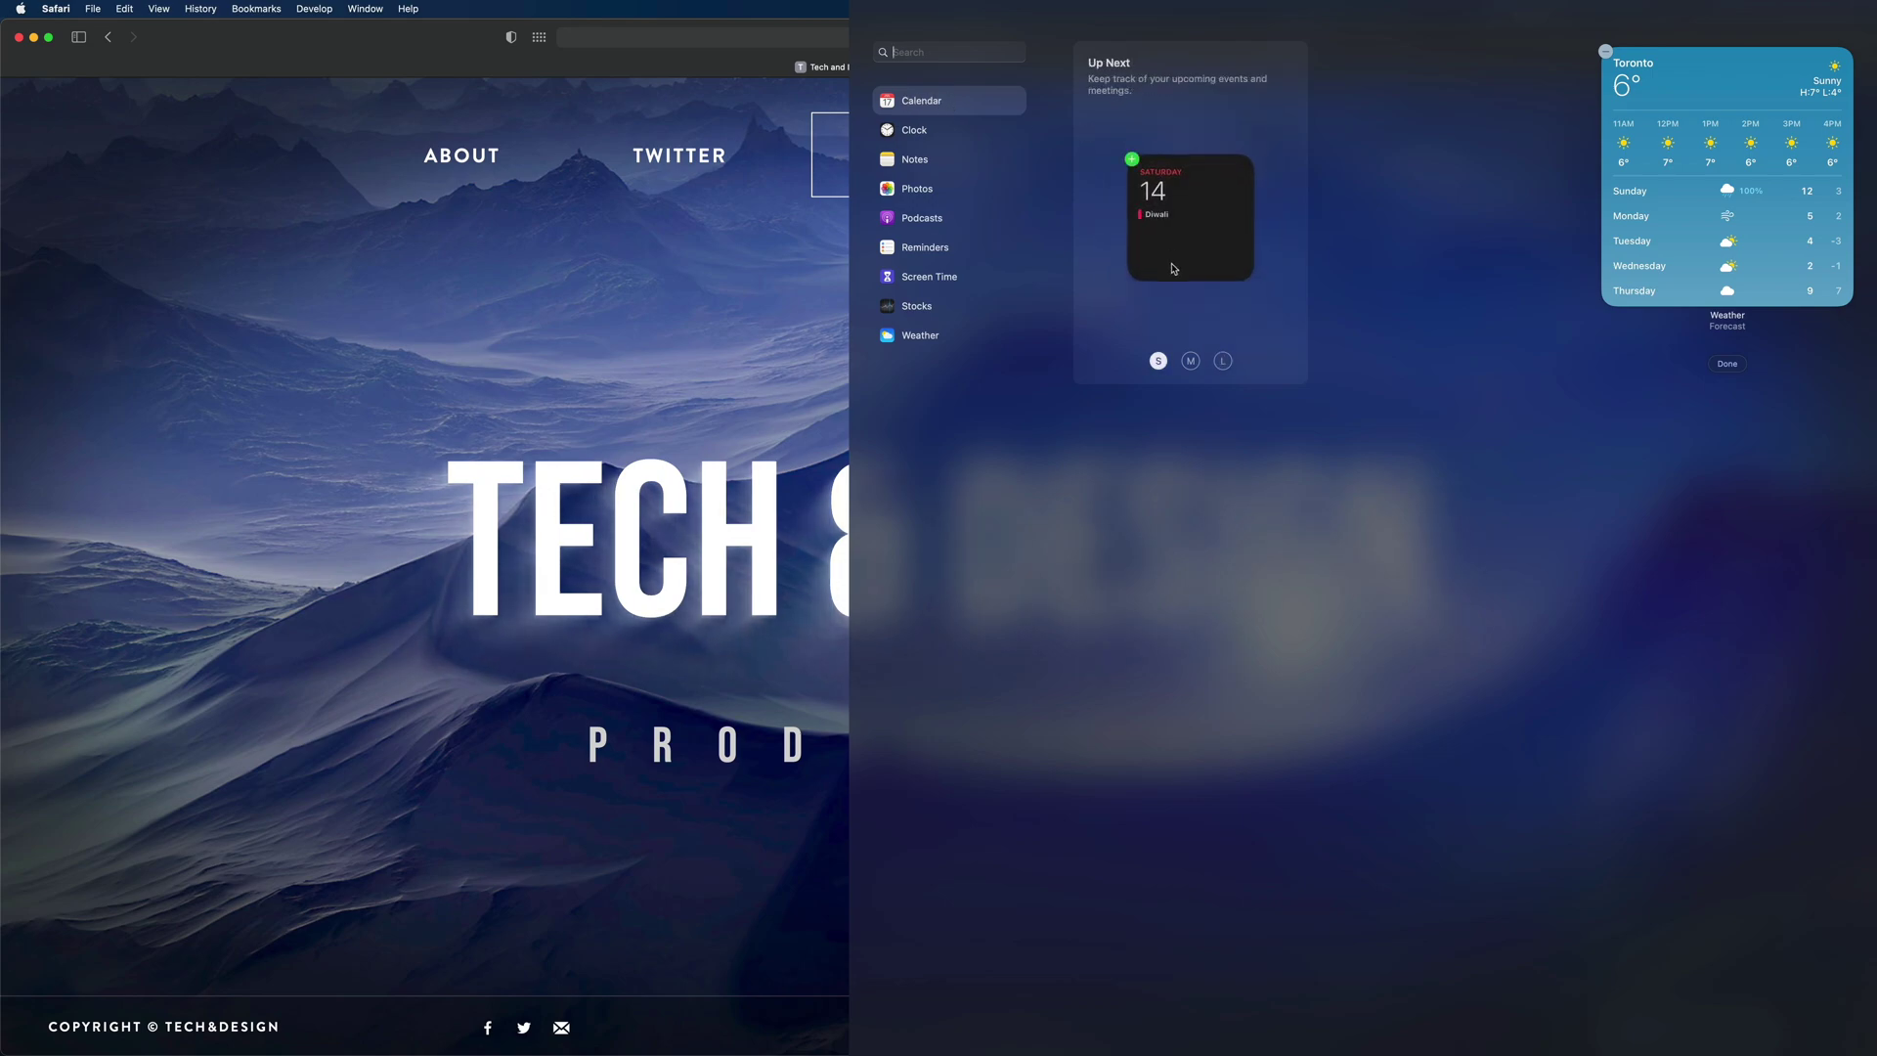
{"action": "left_click", "coordinate": [1190, 361]}
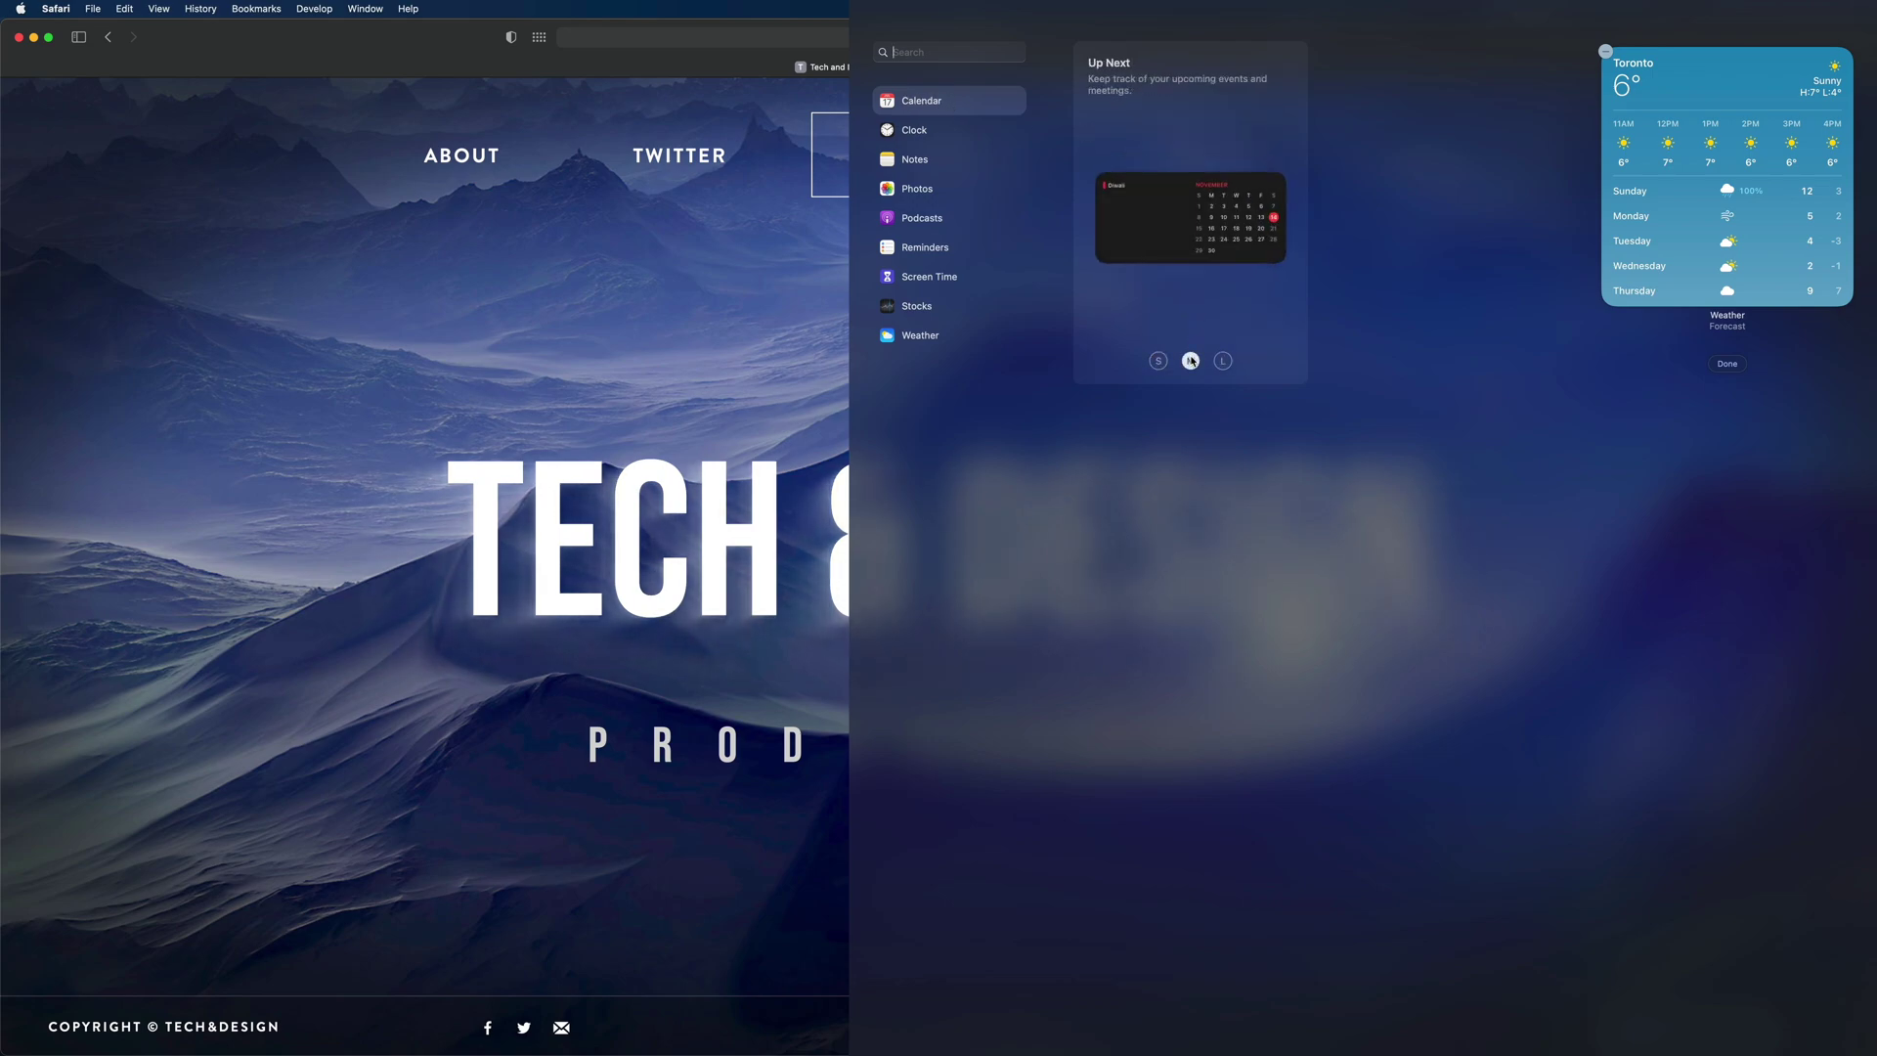
{"action": "left_click", "coordinate": [1233, 364]}
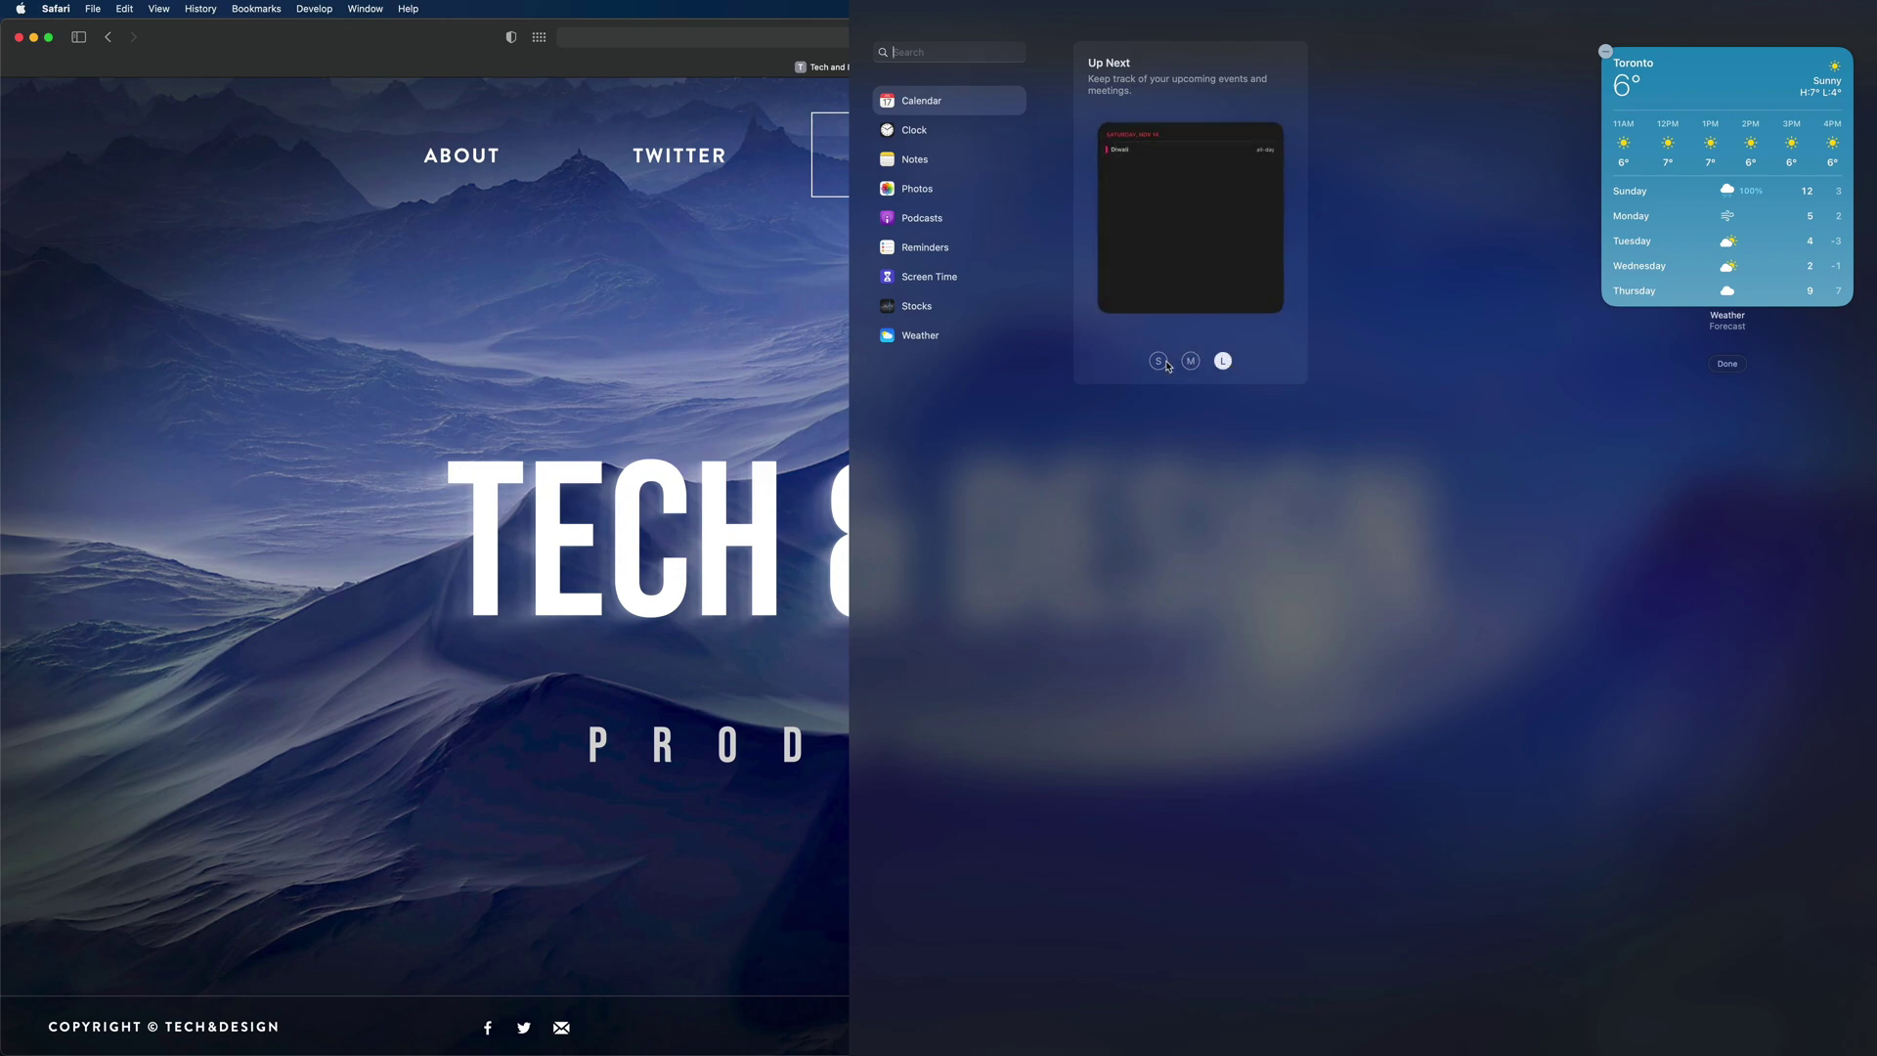
{"action": "left_click", "coordinate": [1158, 362]}
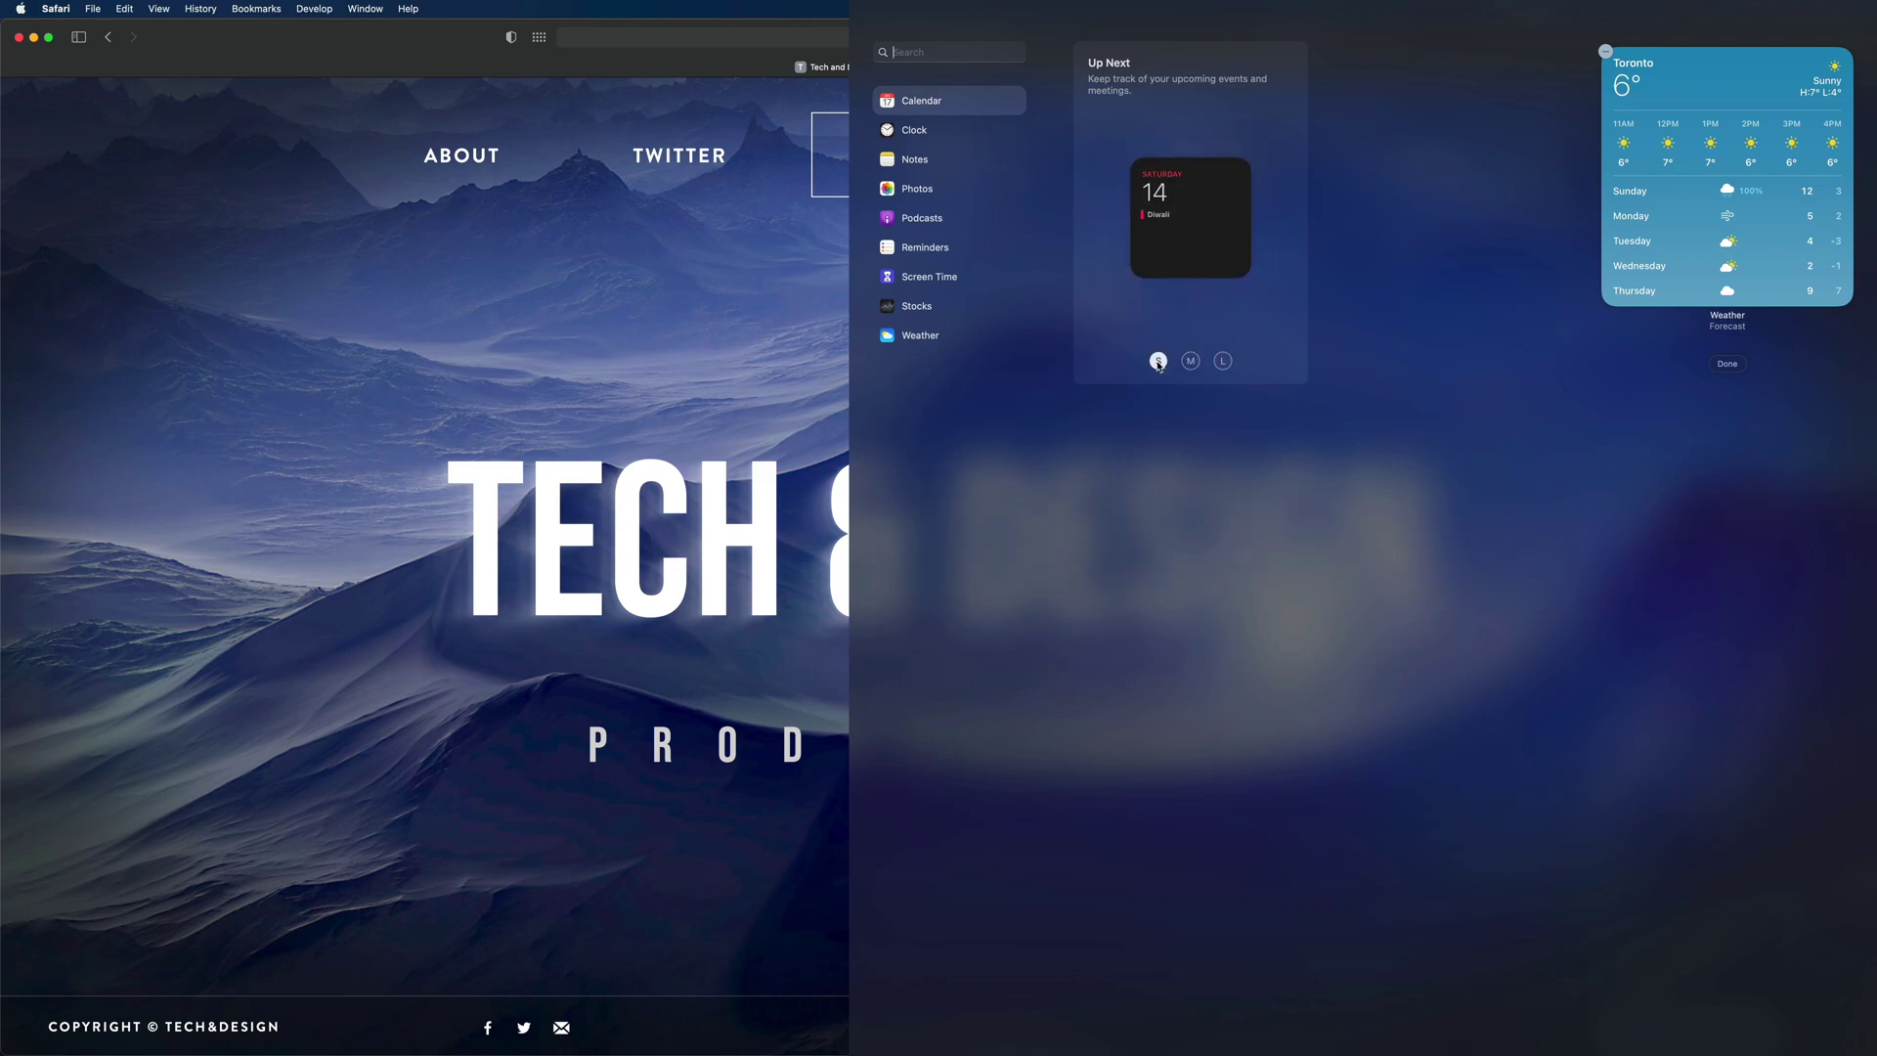
{"action": "left_click", "coordinate": [1189, 361]}
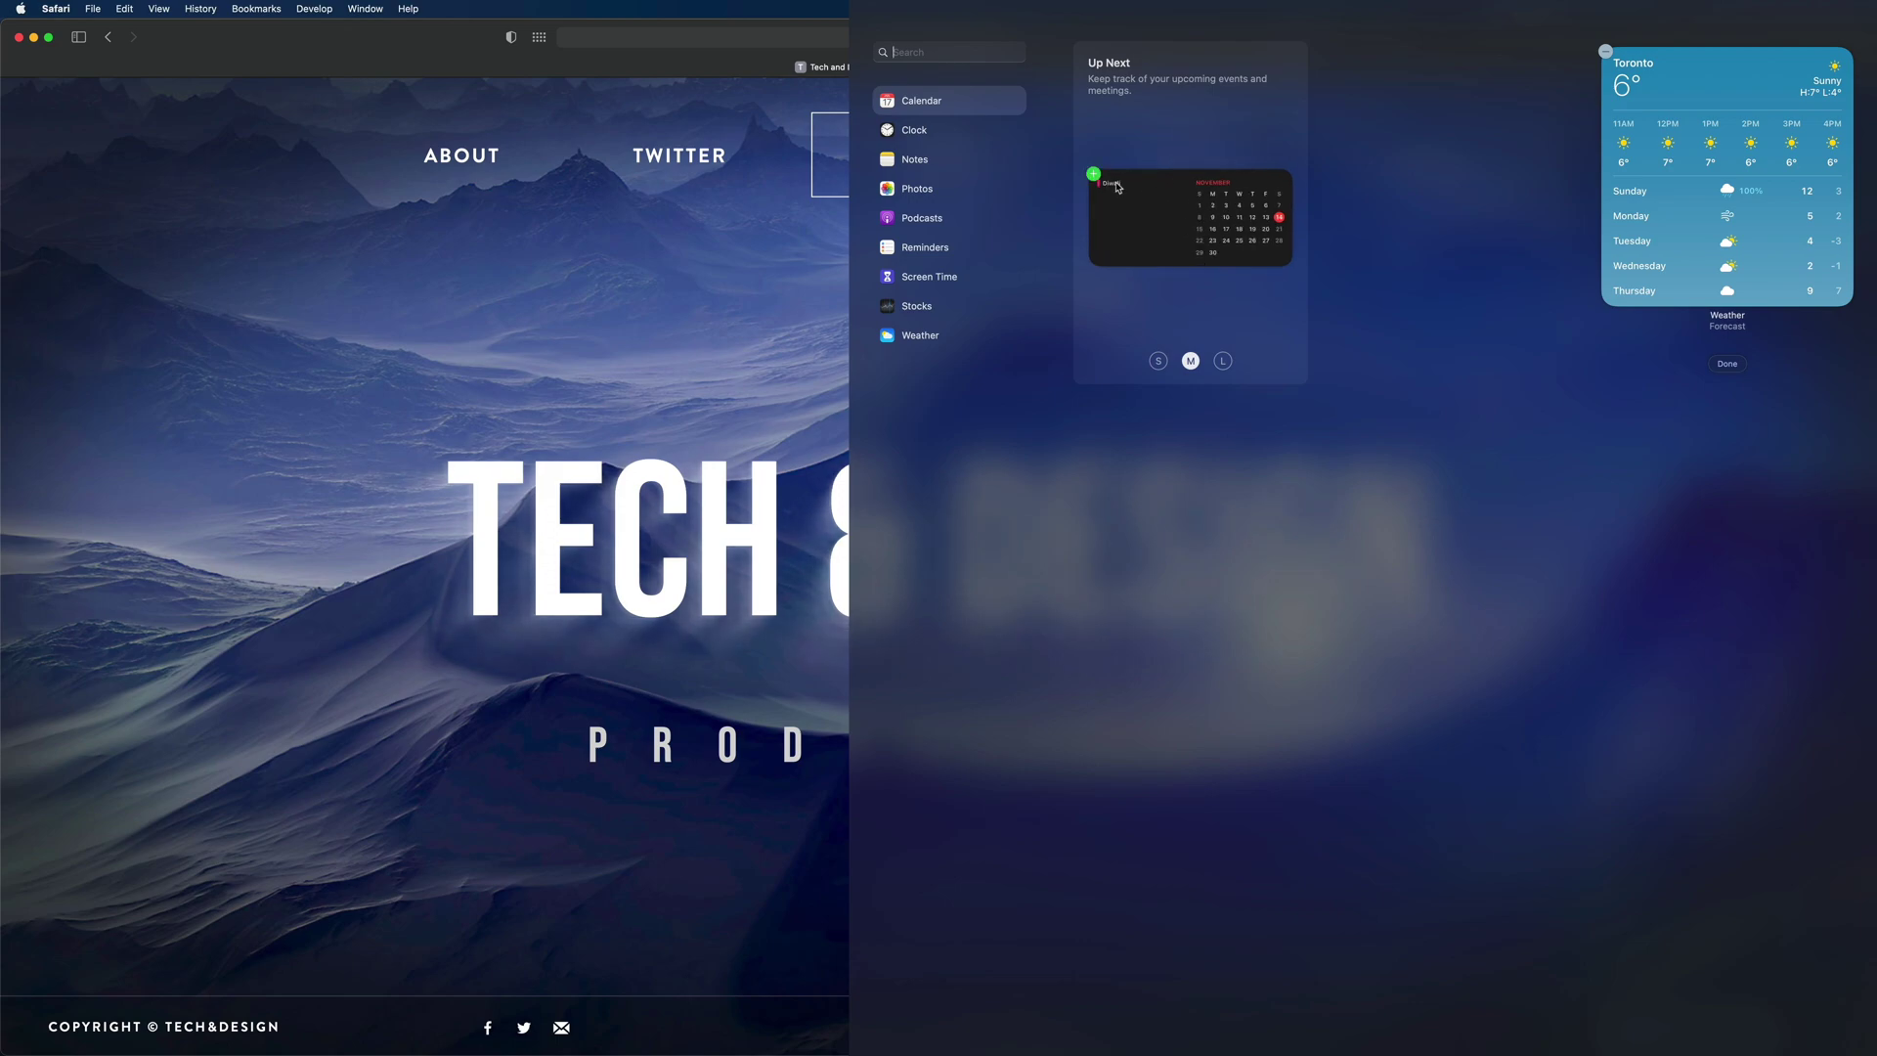
{"action": "left_click", "coordinate": [1094, 176]}
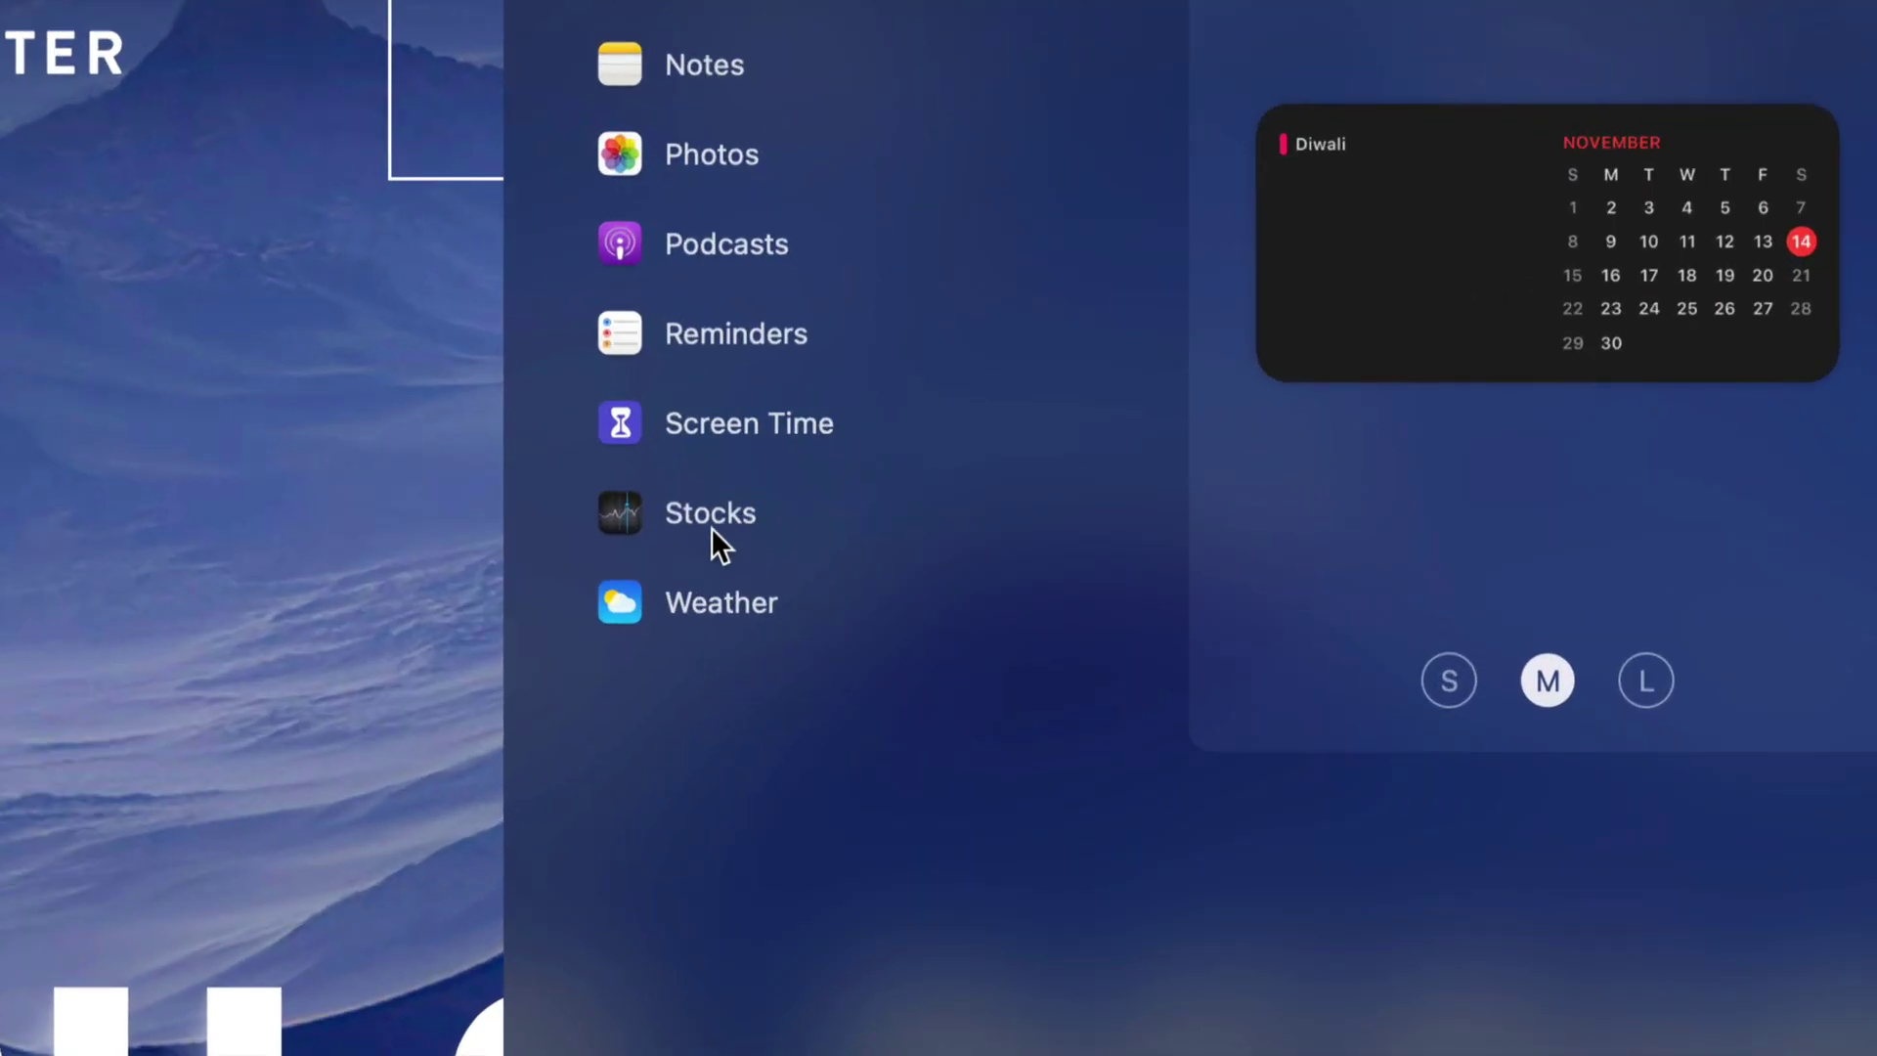
{"action": "left_click", "coordinate": [712, 528]}
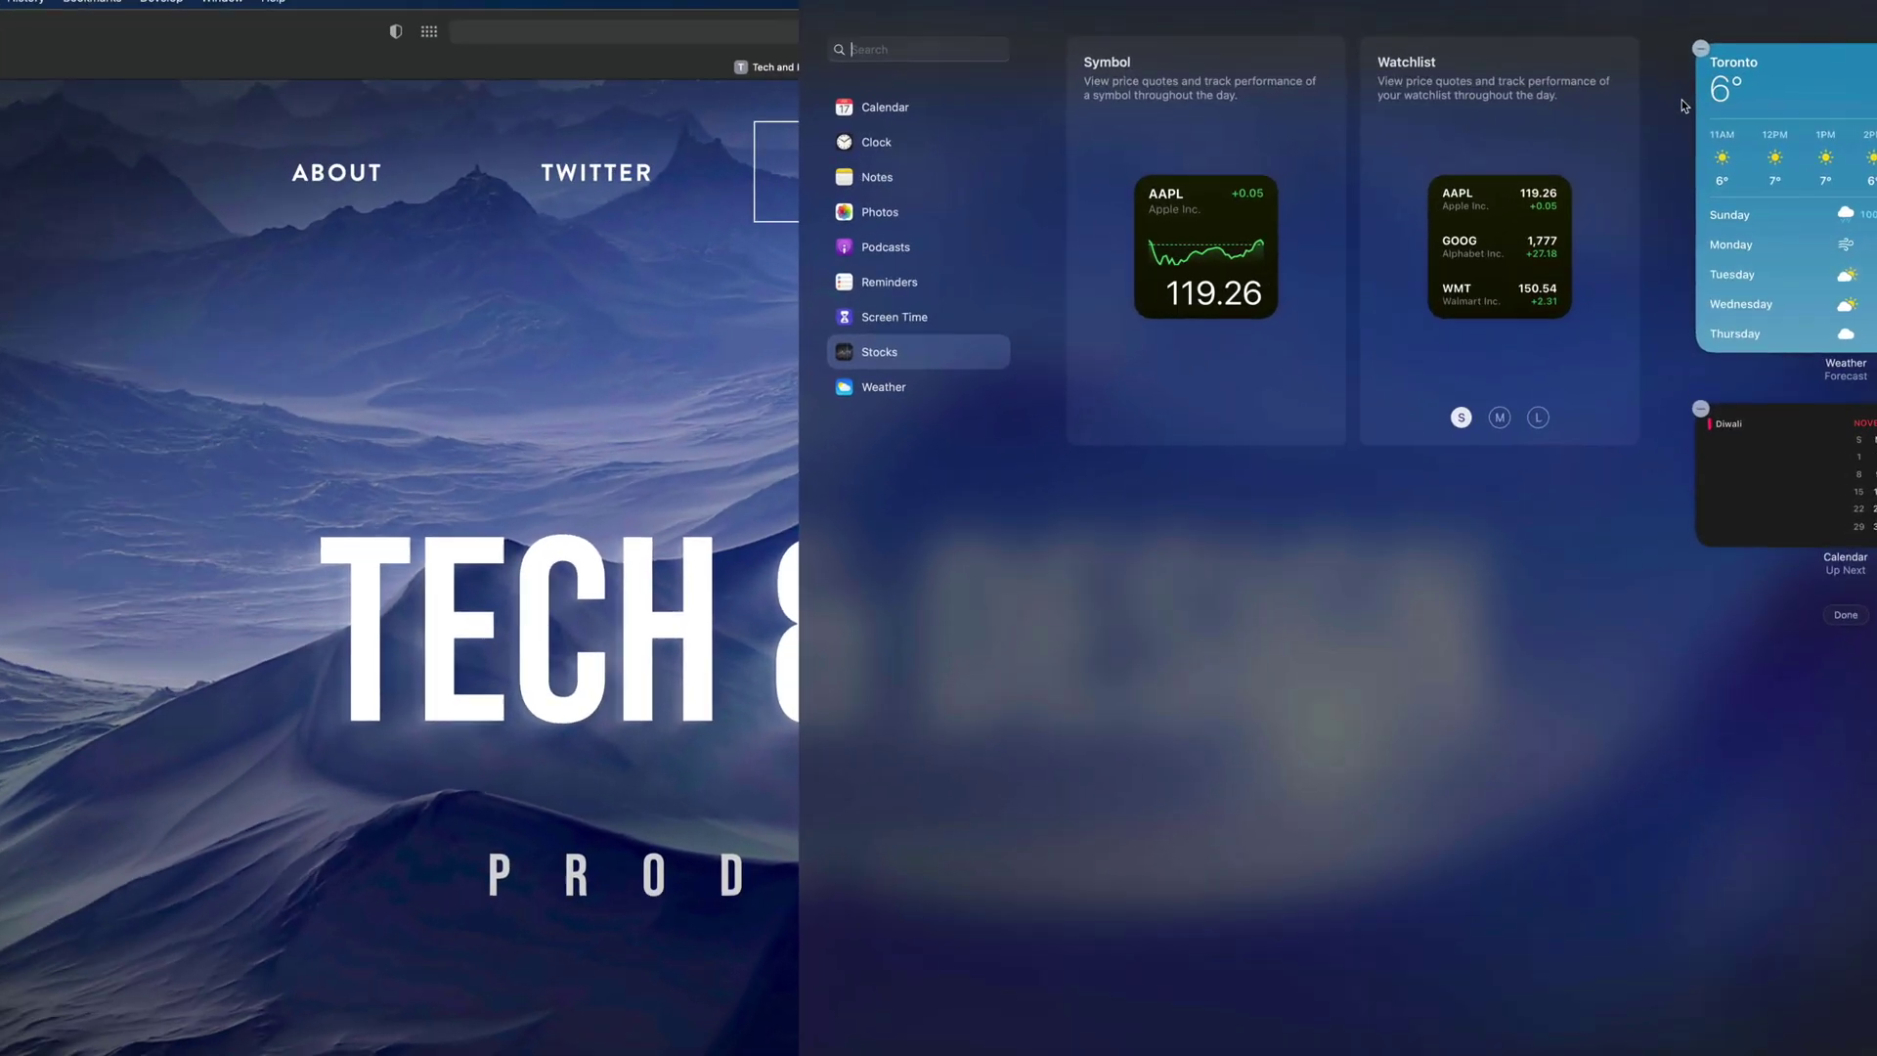
- Add the Stocks Watchlist widget in size L beneath the Calendar widget
{"action": "mouse_move", "coordinate": [1240, 263]}
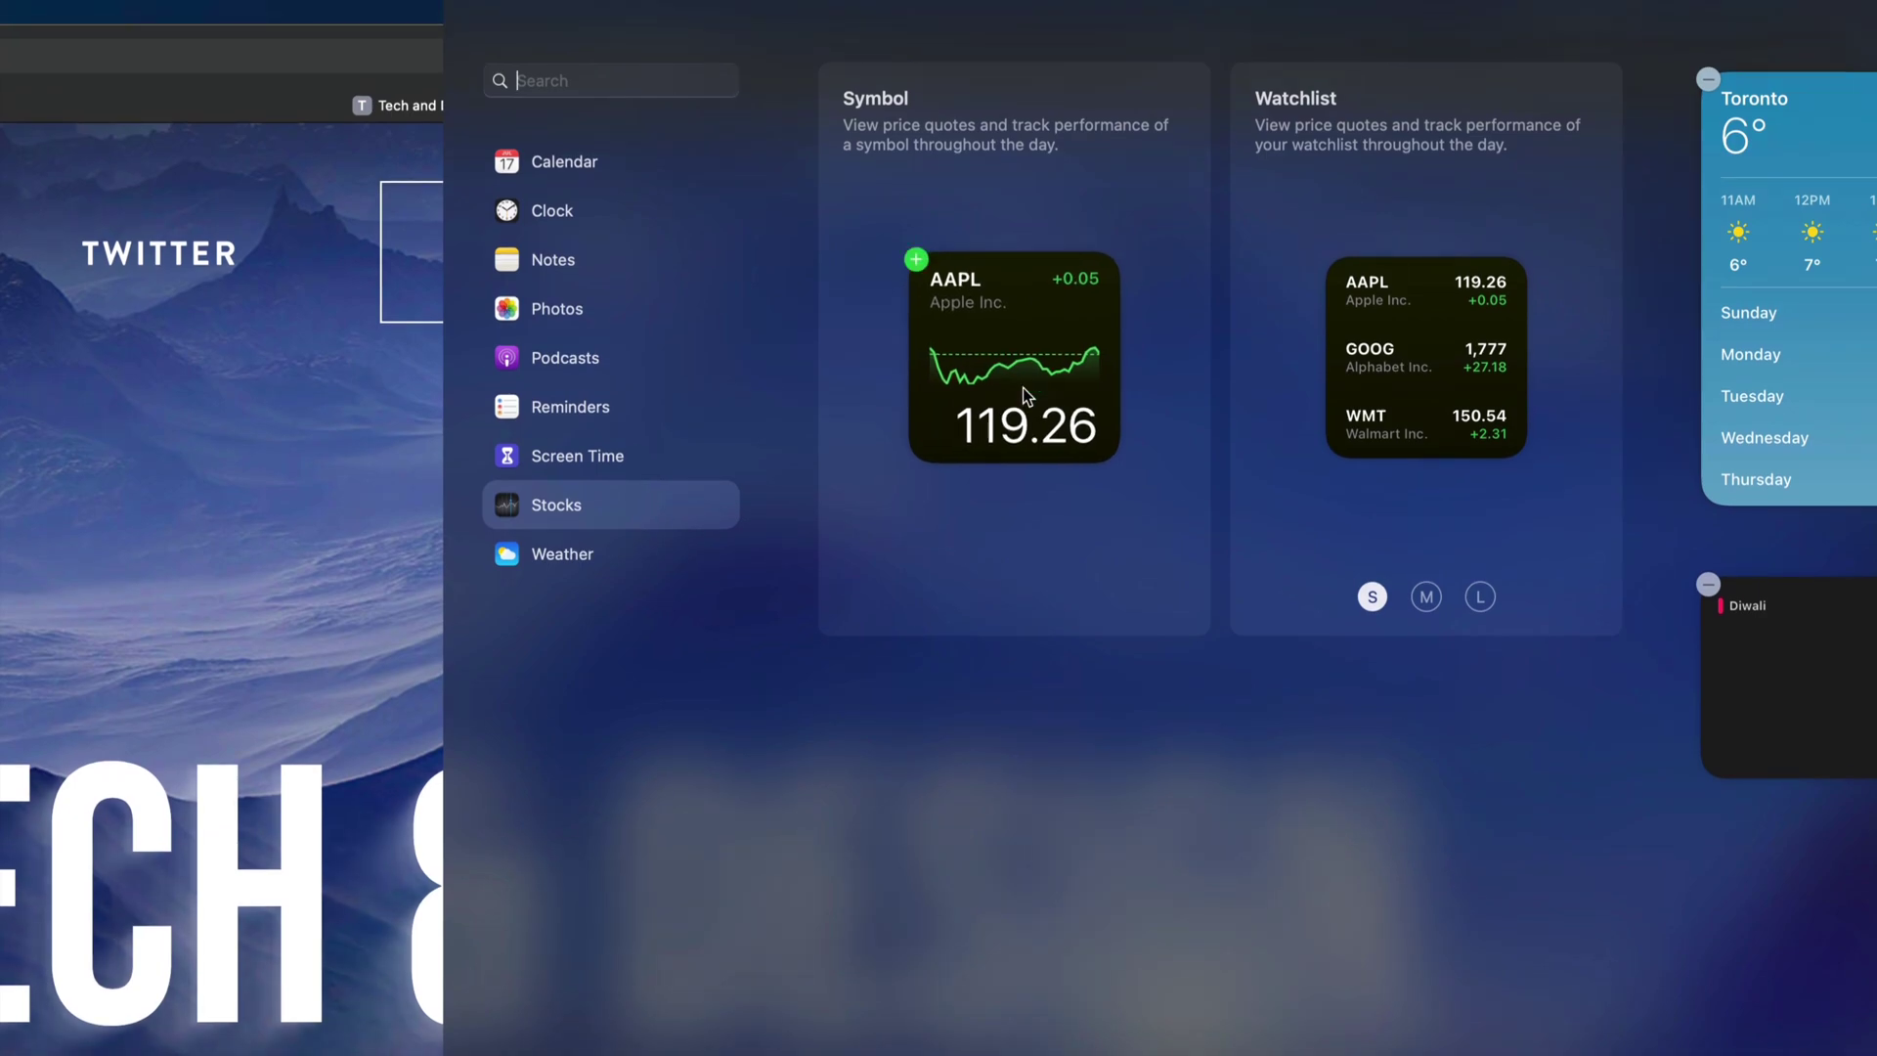
{"action": "mouse_move", "coordinate": [1454, 344]}
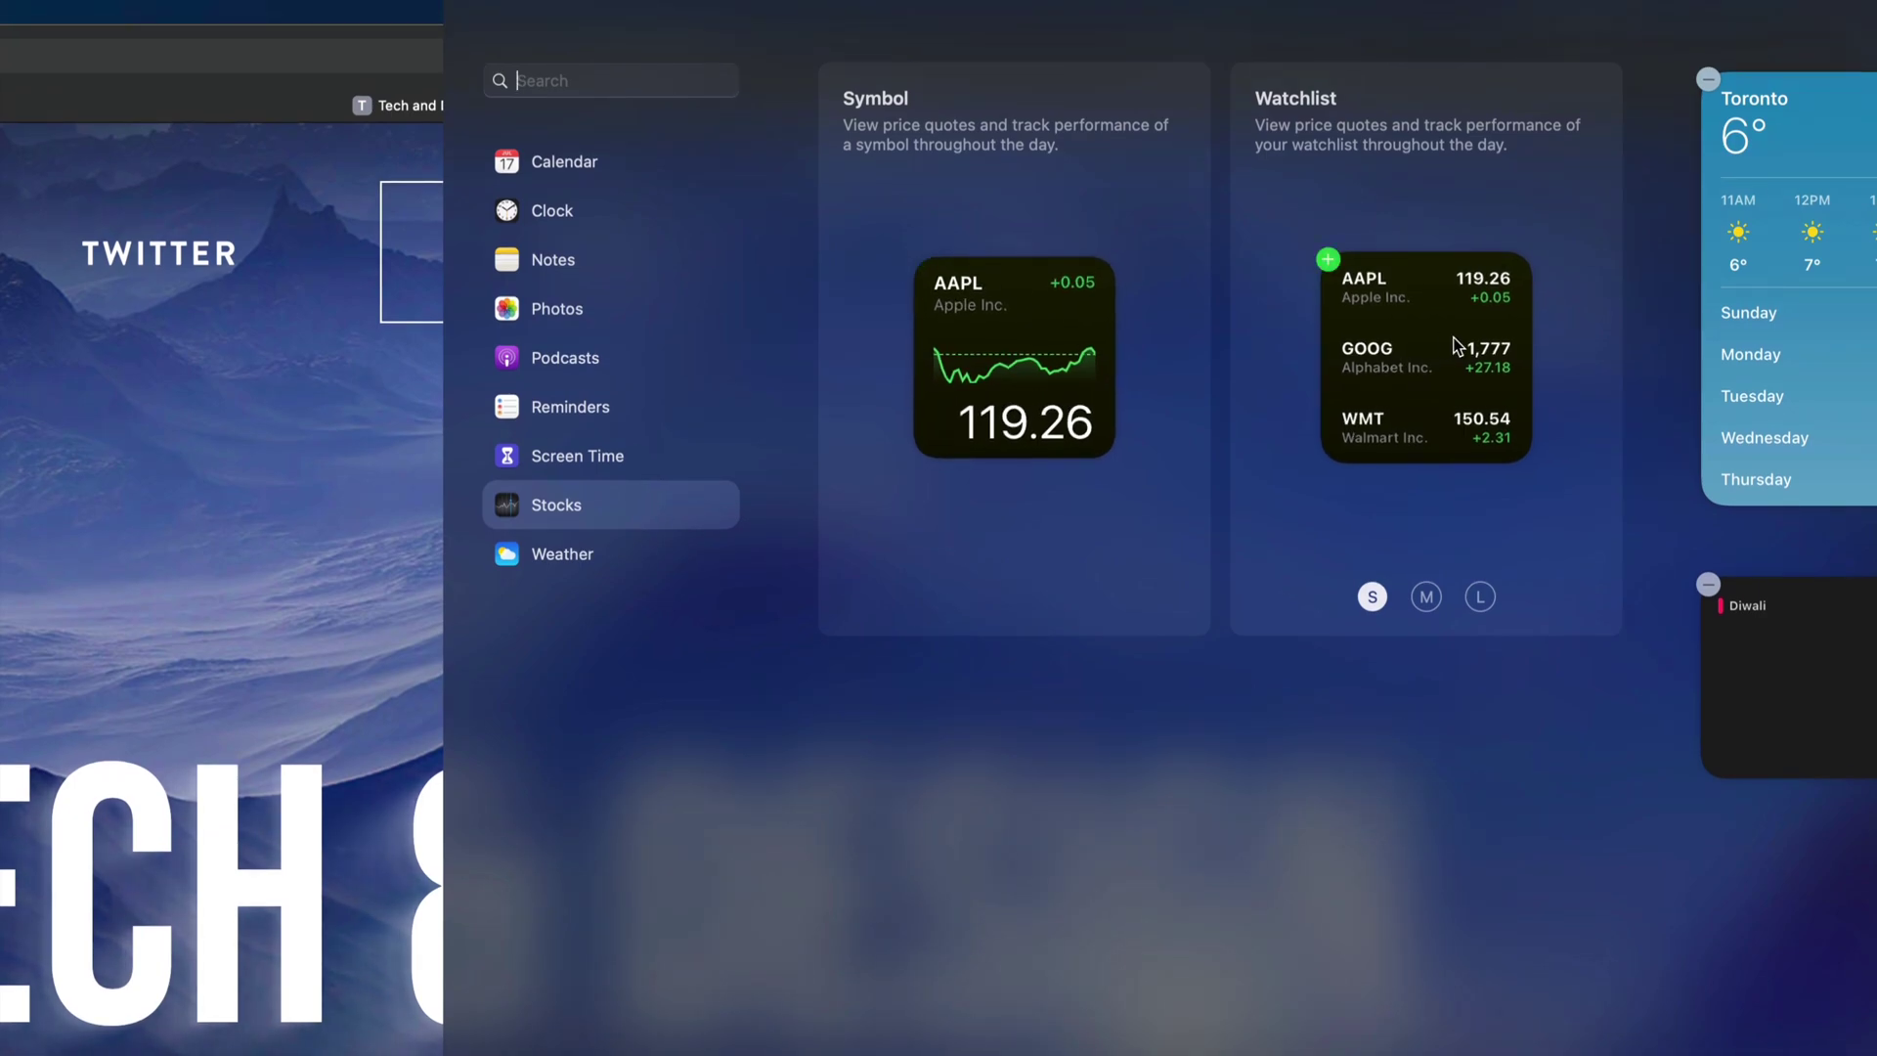
{"action": "left_click", "coordinate": [1430, 593]}
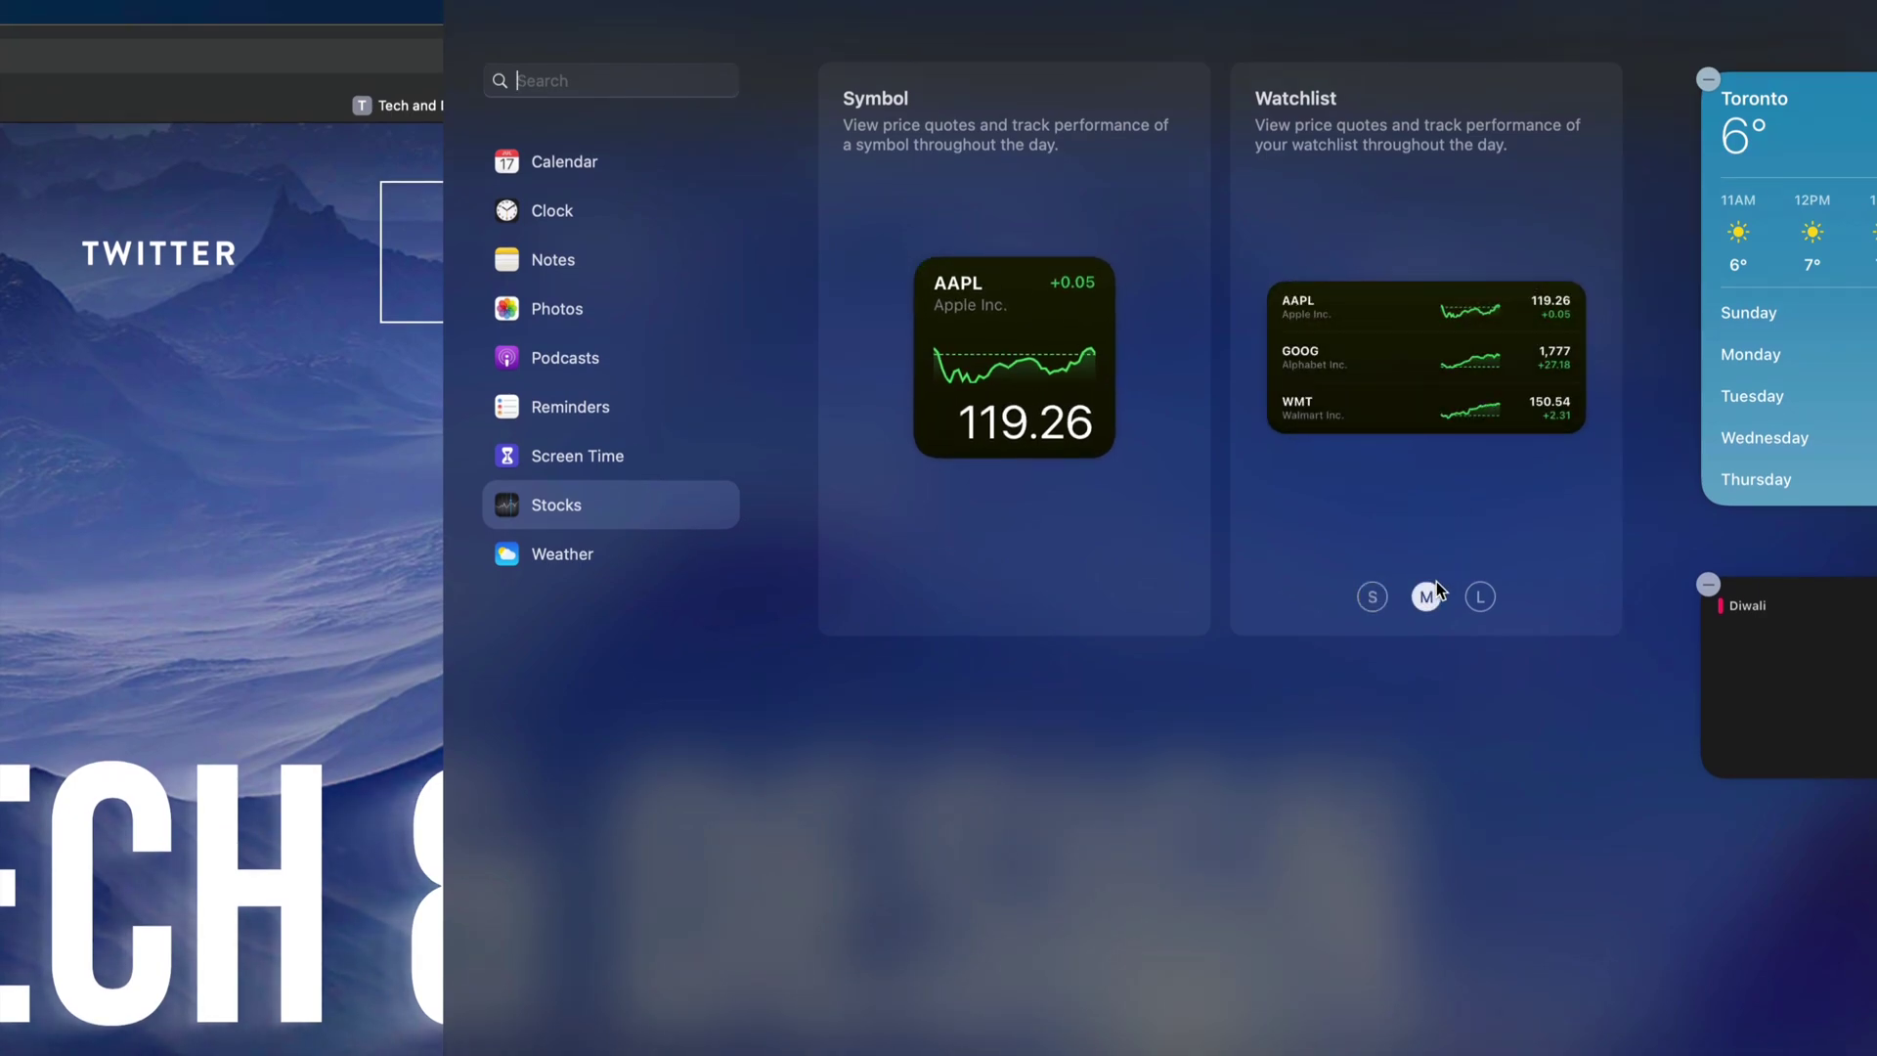
{"action": "left_click", "coordinate": [1478, 597]}
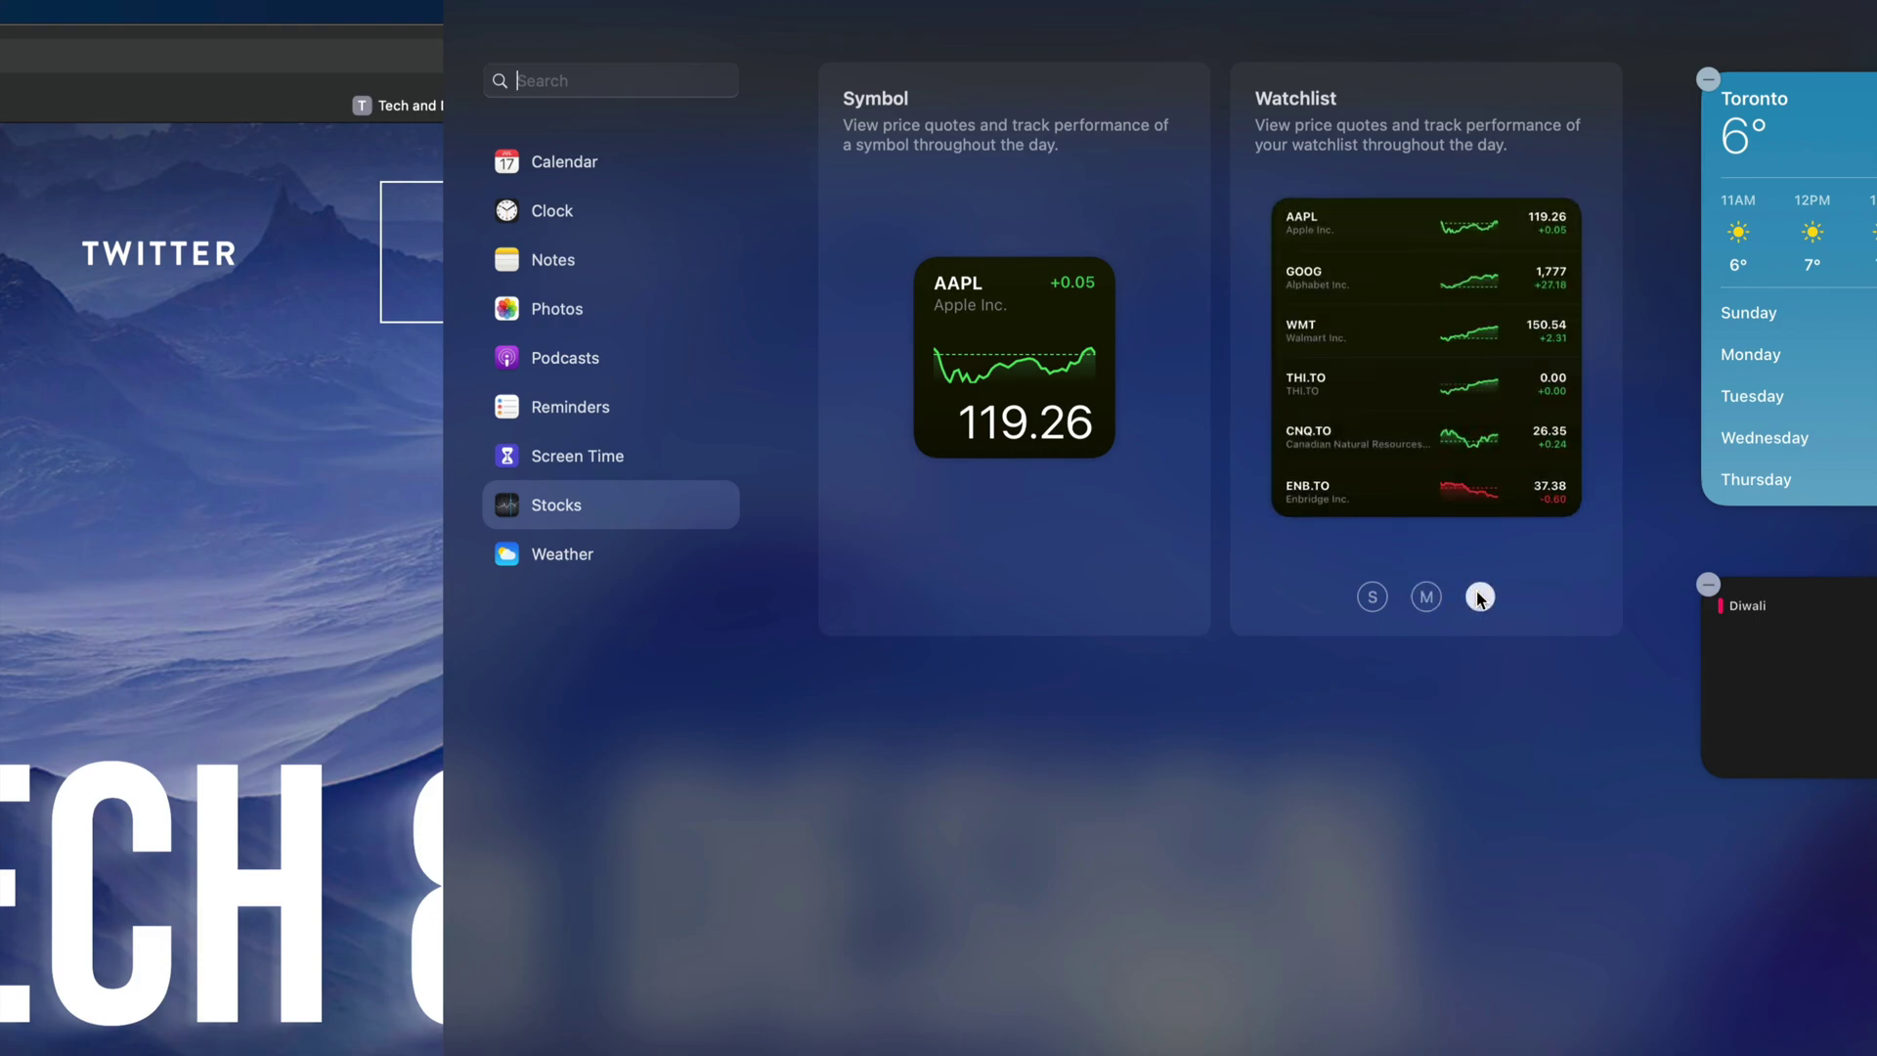
{"action": "mouse_move", "coordinate": [1314, 344]}
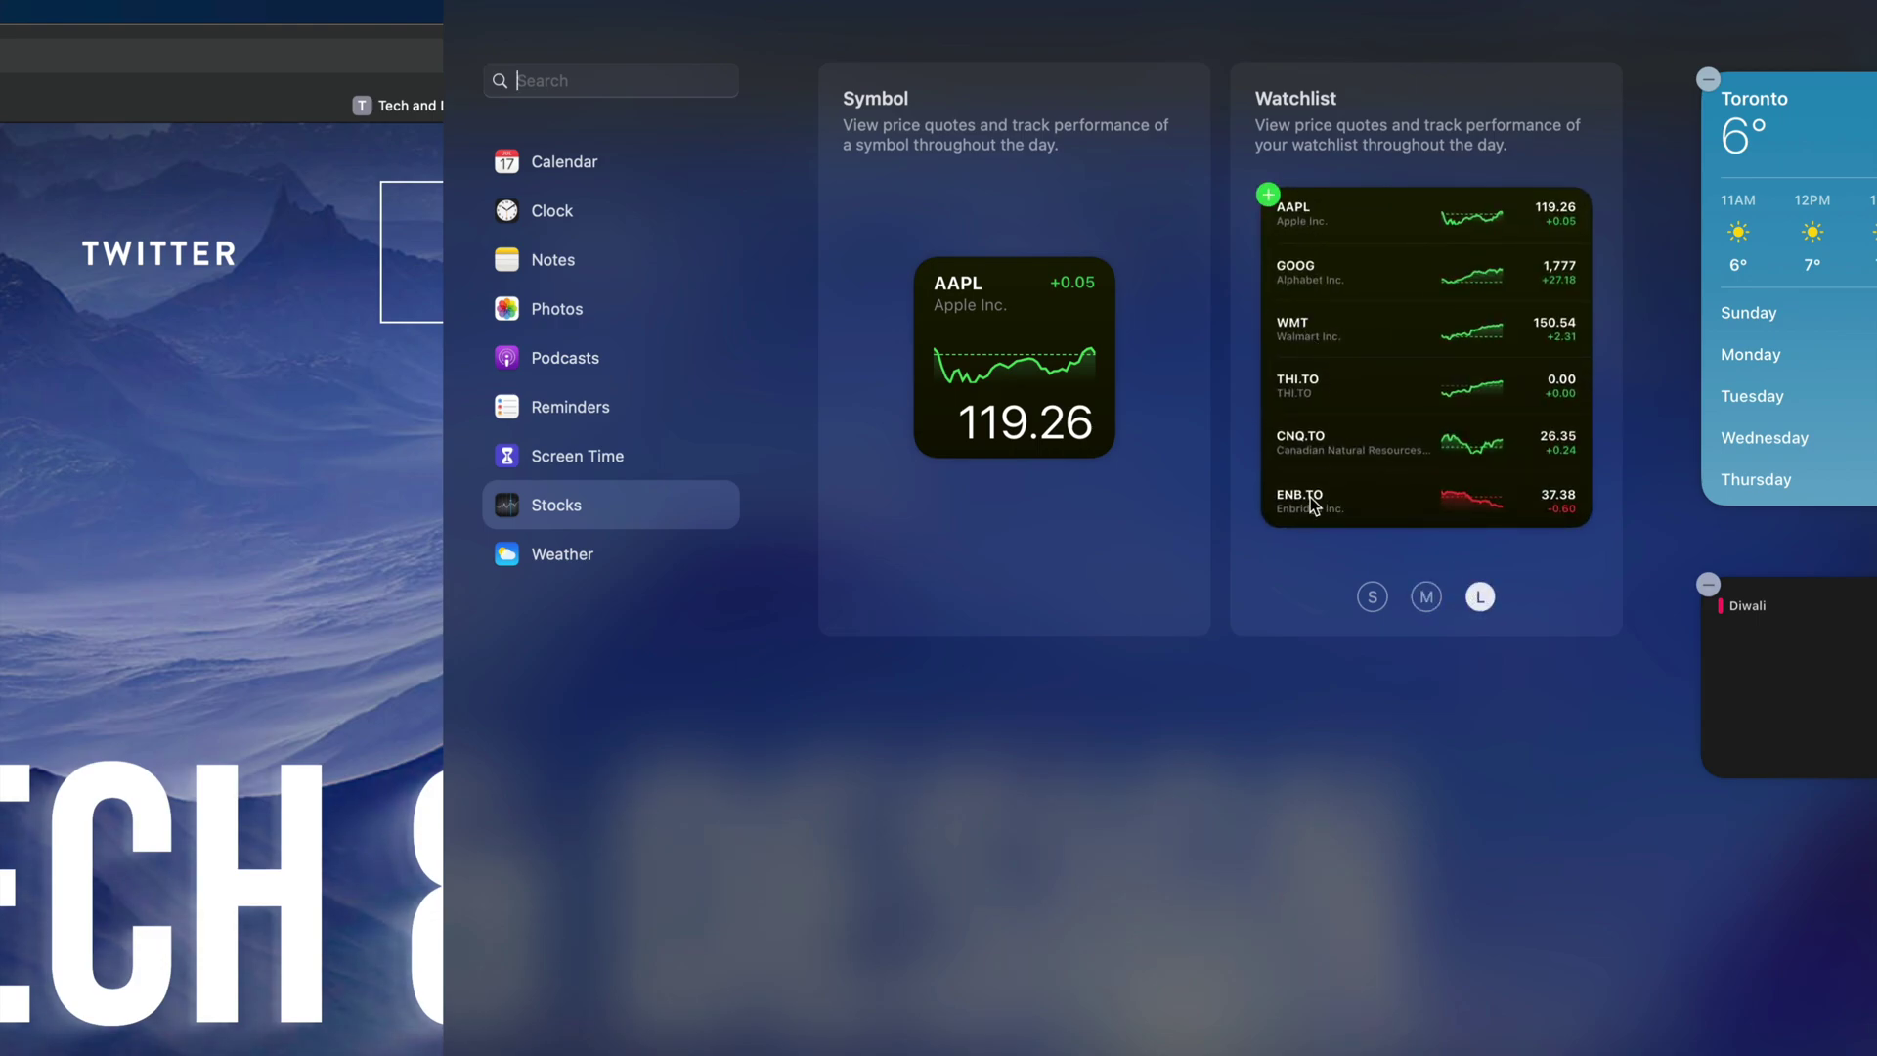
{"action": "left_click", "coordinate": [1270, 198]}
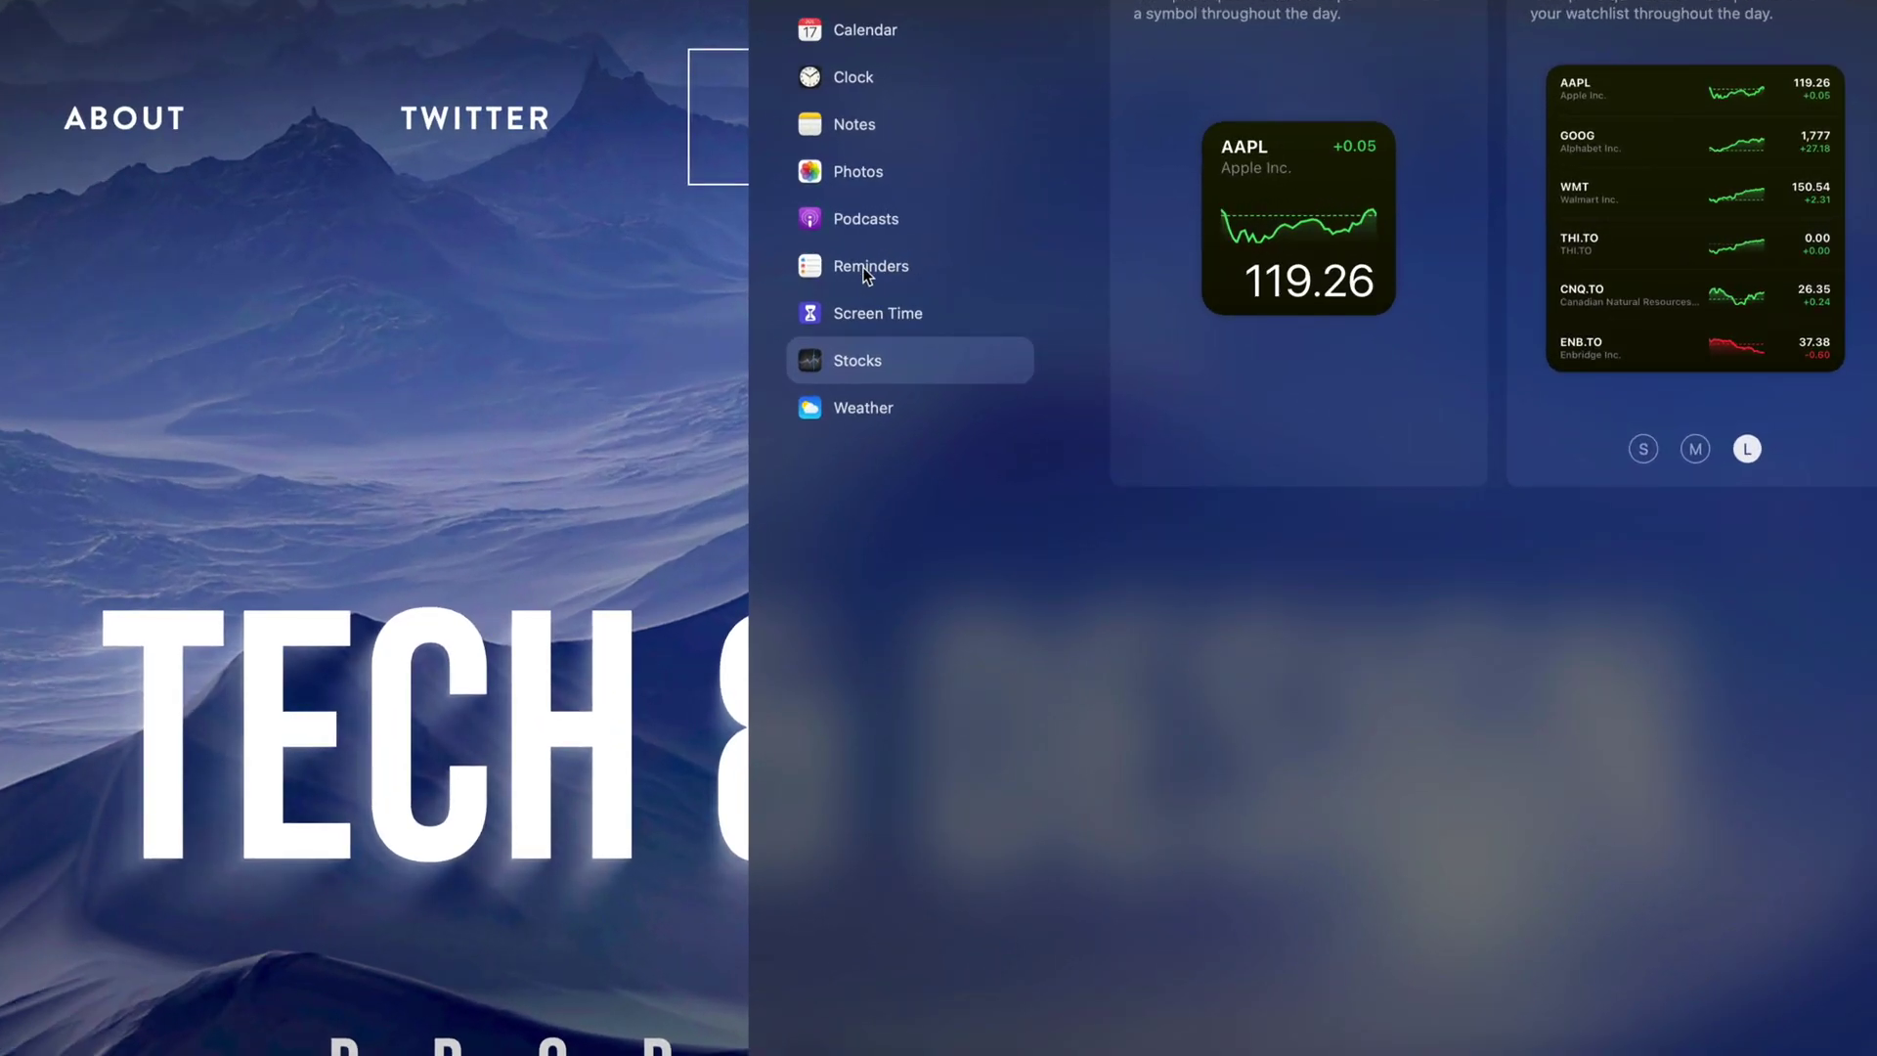
- Add the Reminders List widget in size S after comparing the M and L previews
{"action": "left_click", "coordinate": [864, 269]}
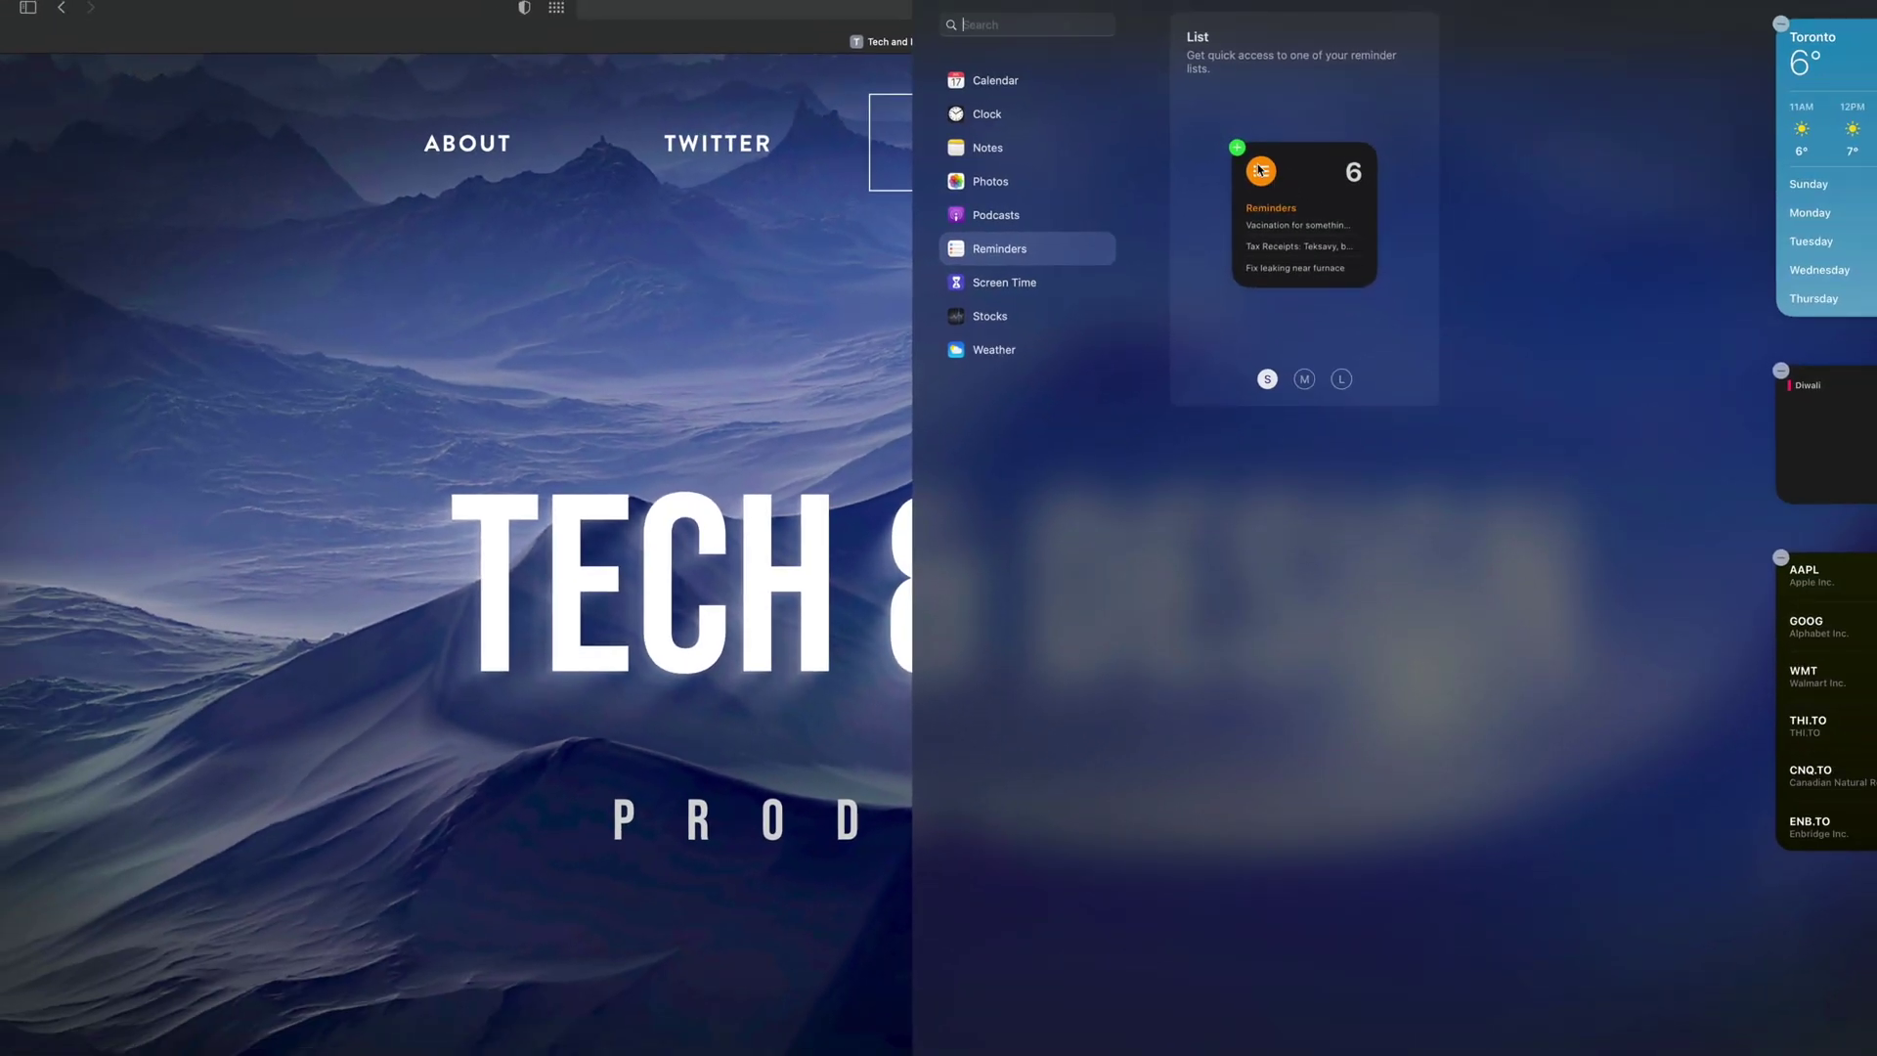
{"action": "left_click", "coordinate": [1236, 149]}
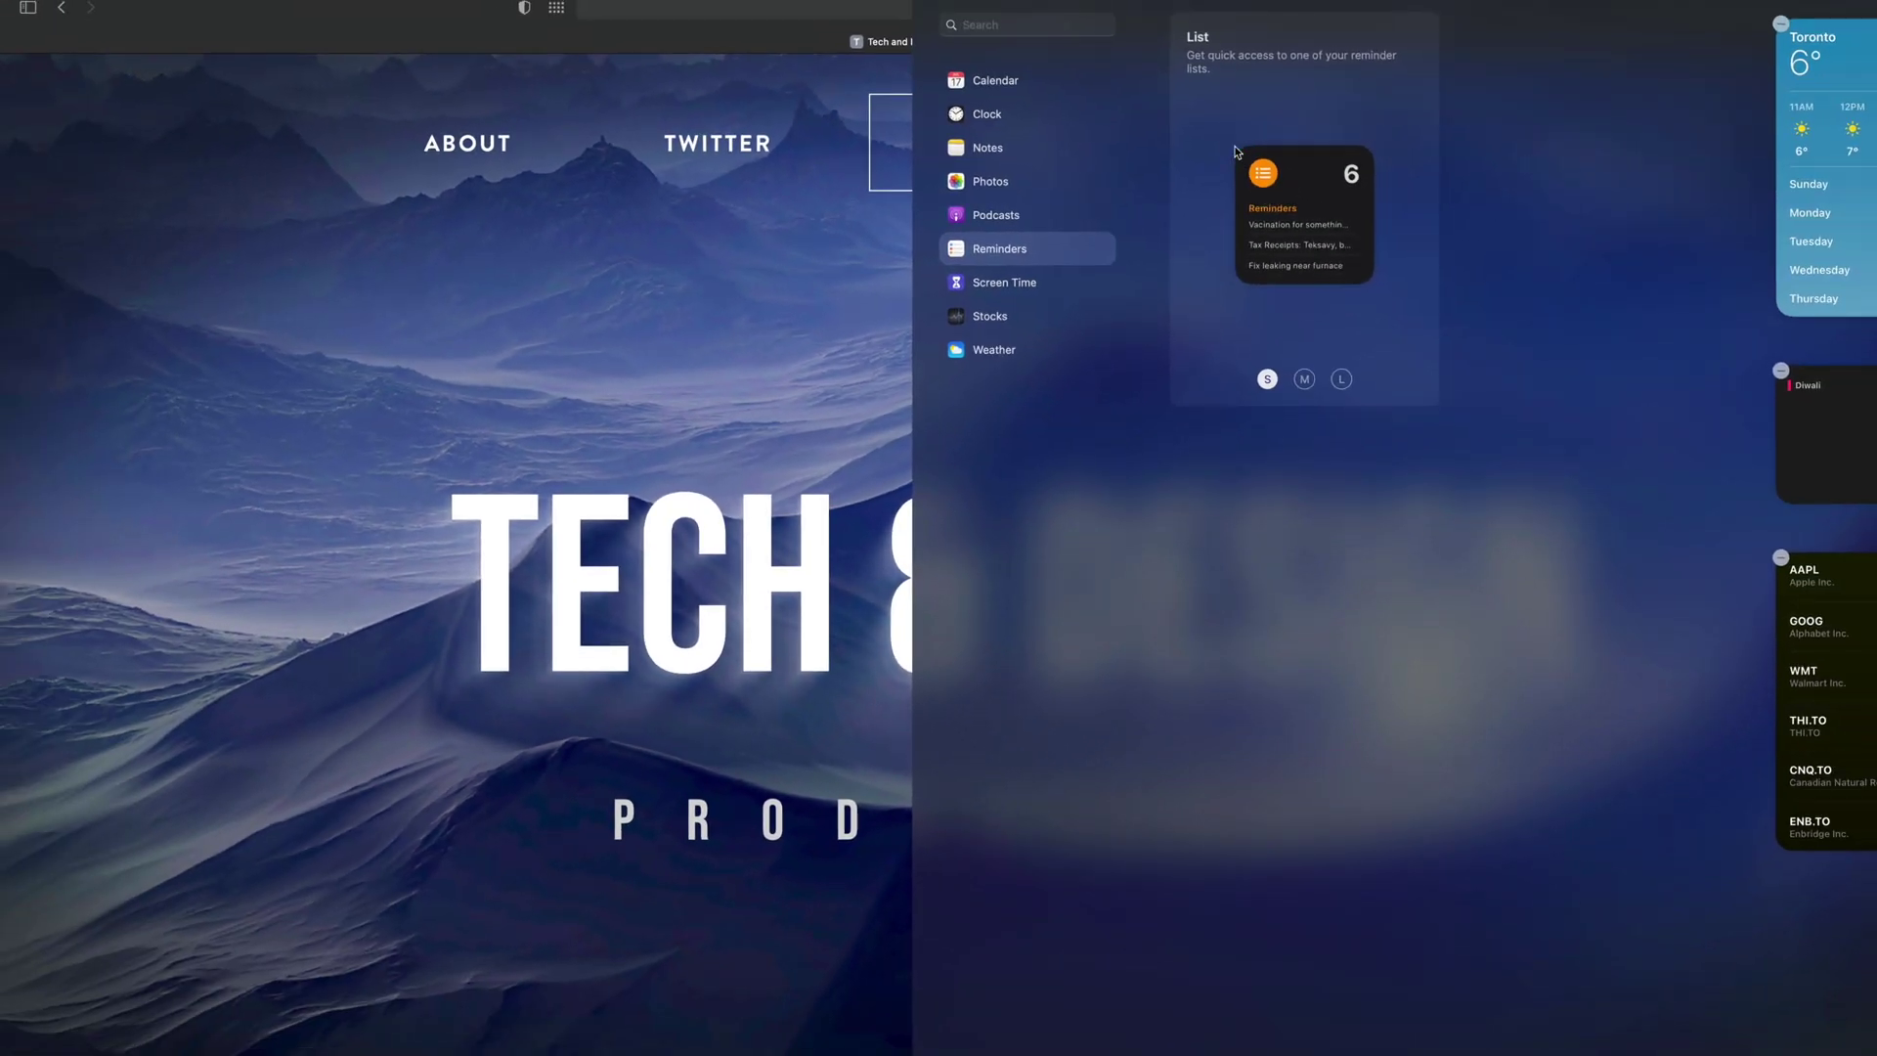
{"action": "left_click", "coordinate": [1305, 380]}
{"action": "left_click", "coordinate": [1342, 380]}
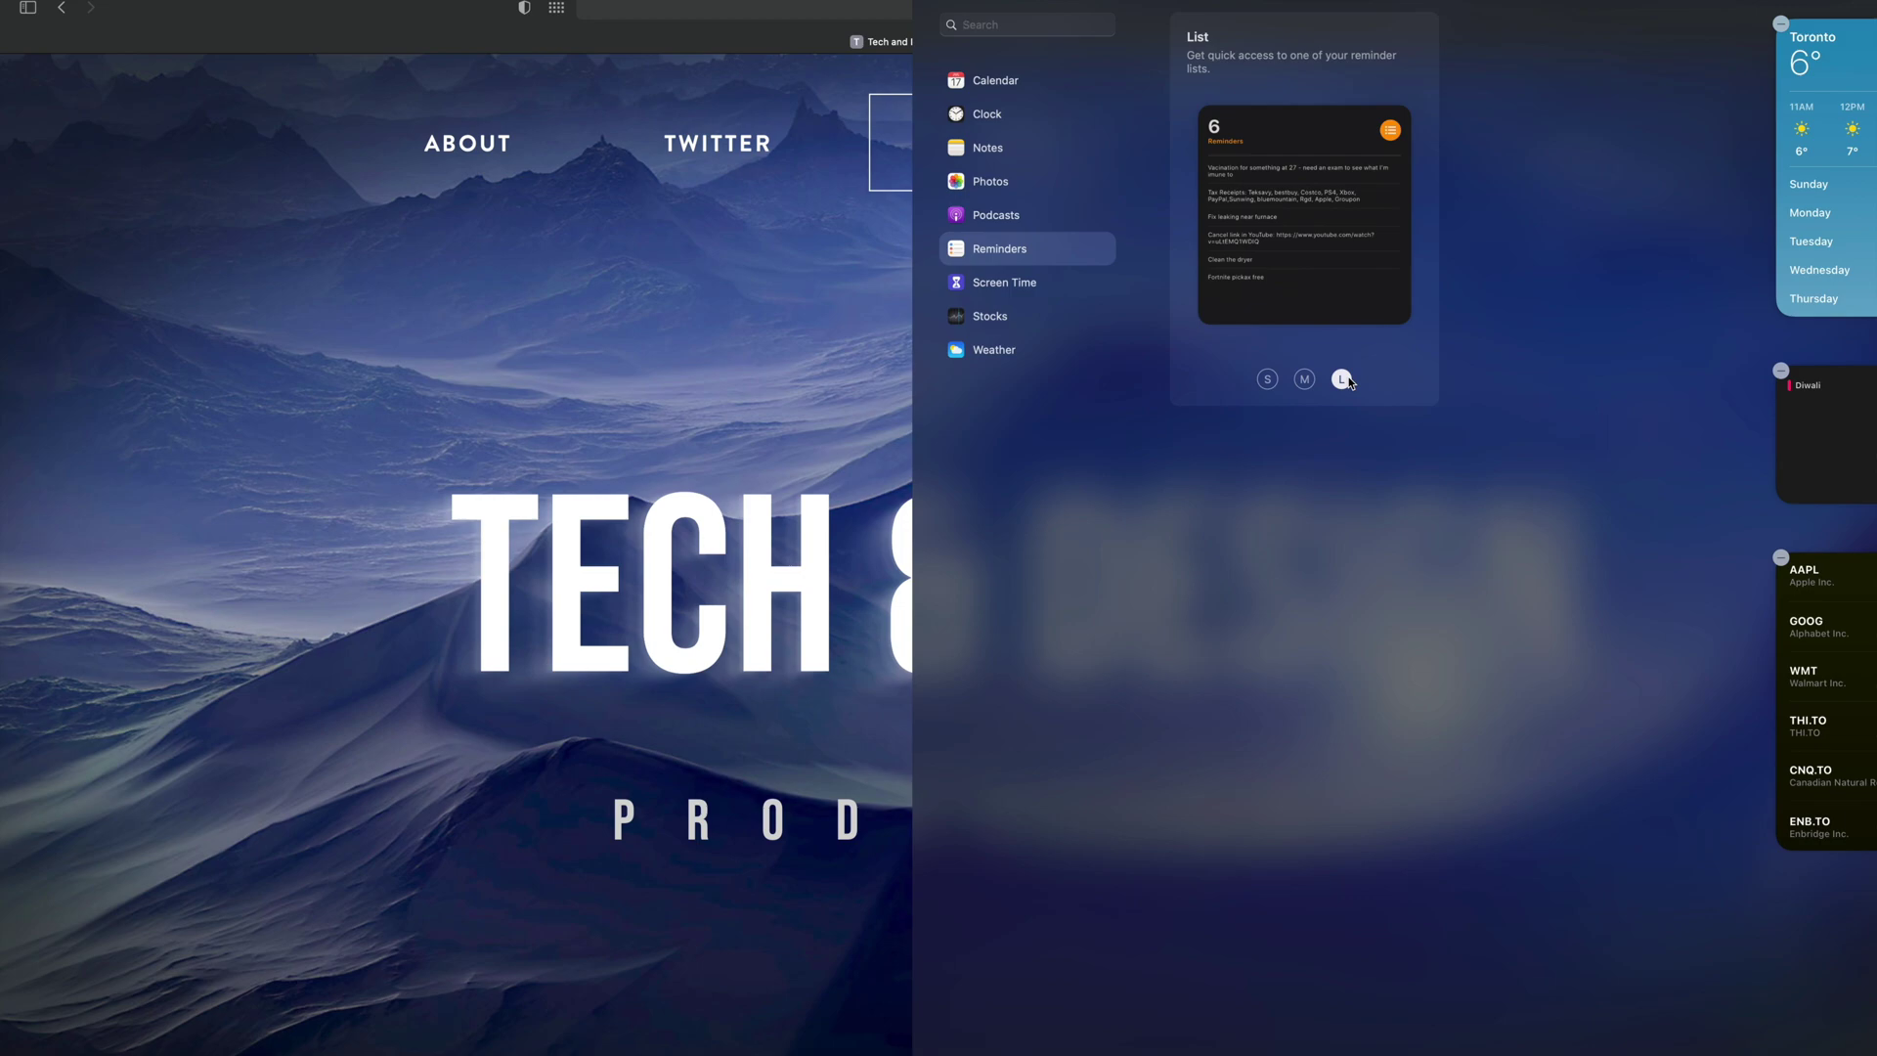
{"action": "left_click", "coordinate": [1304, 379]}
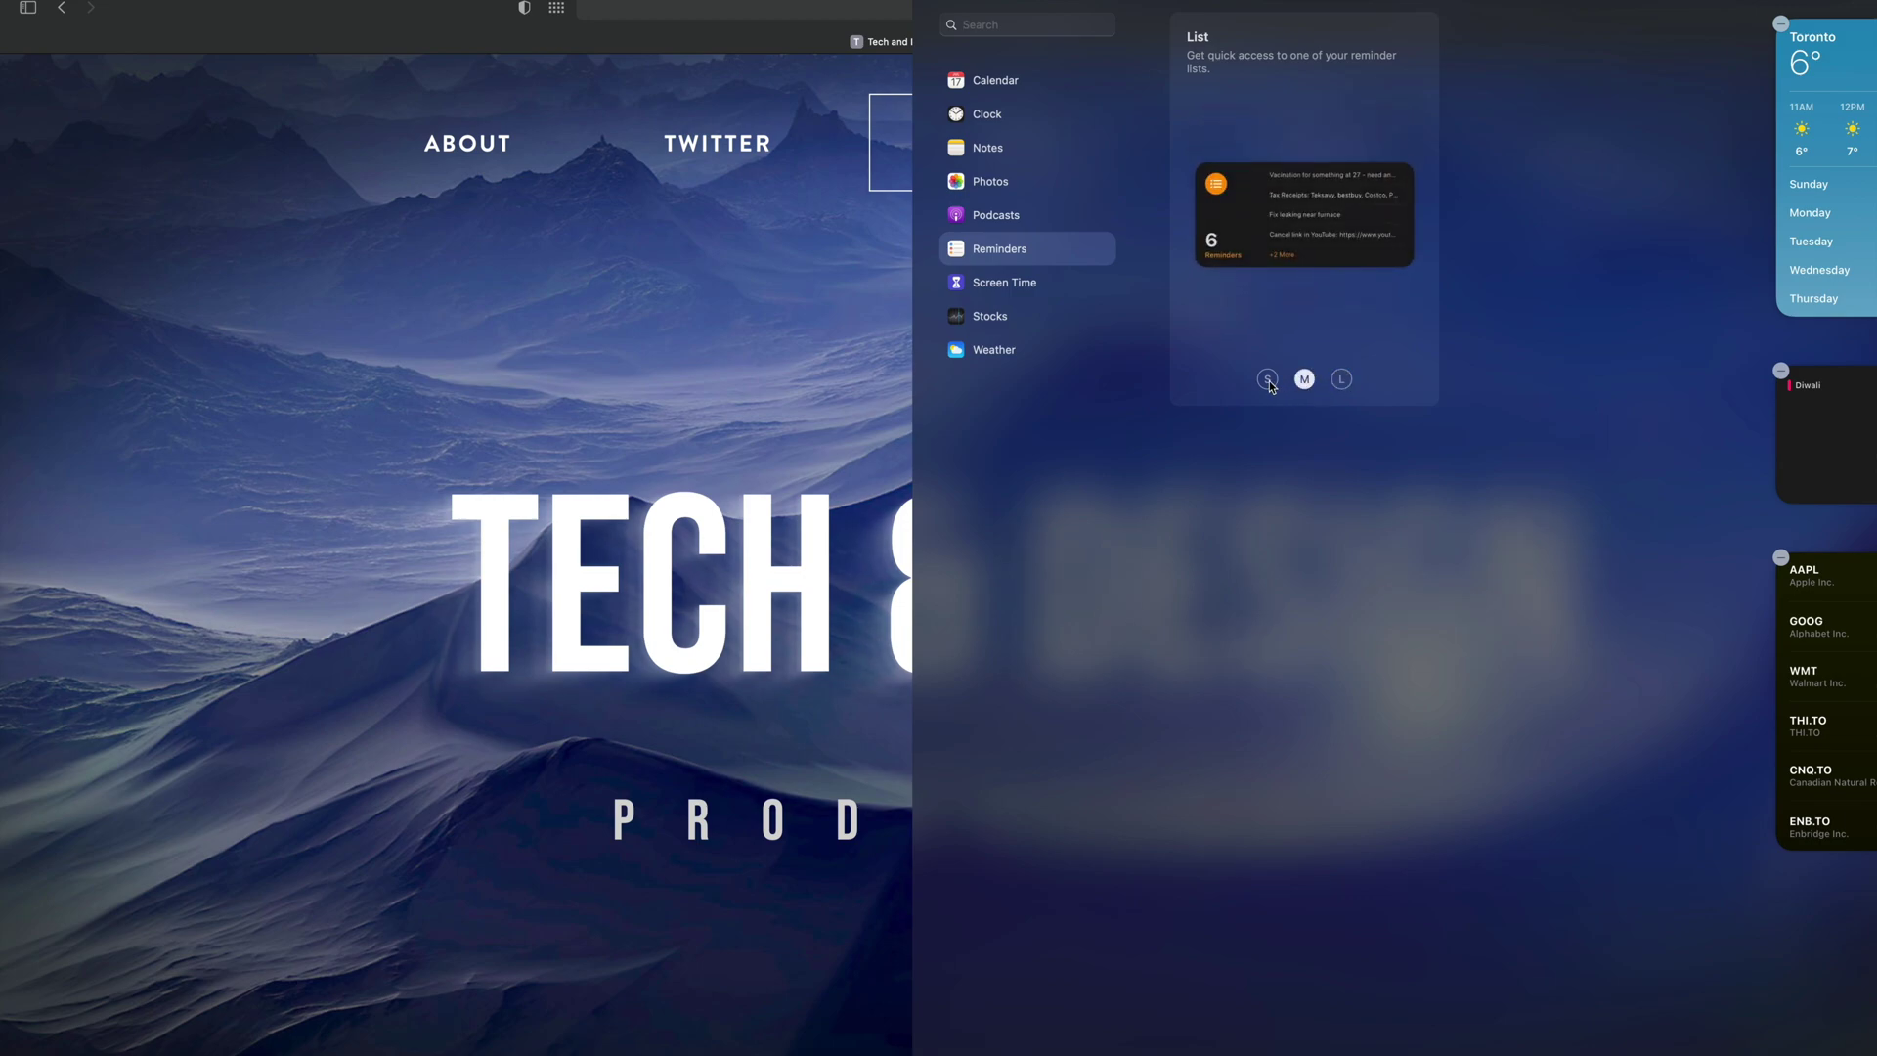
{"action": "left_click", "coordinate": [1268, 380]}
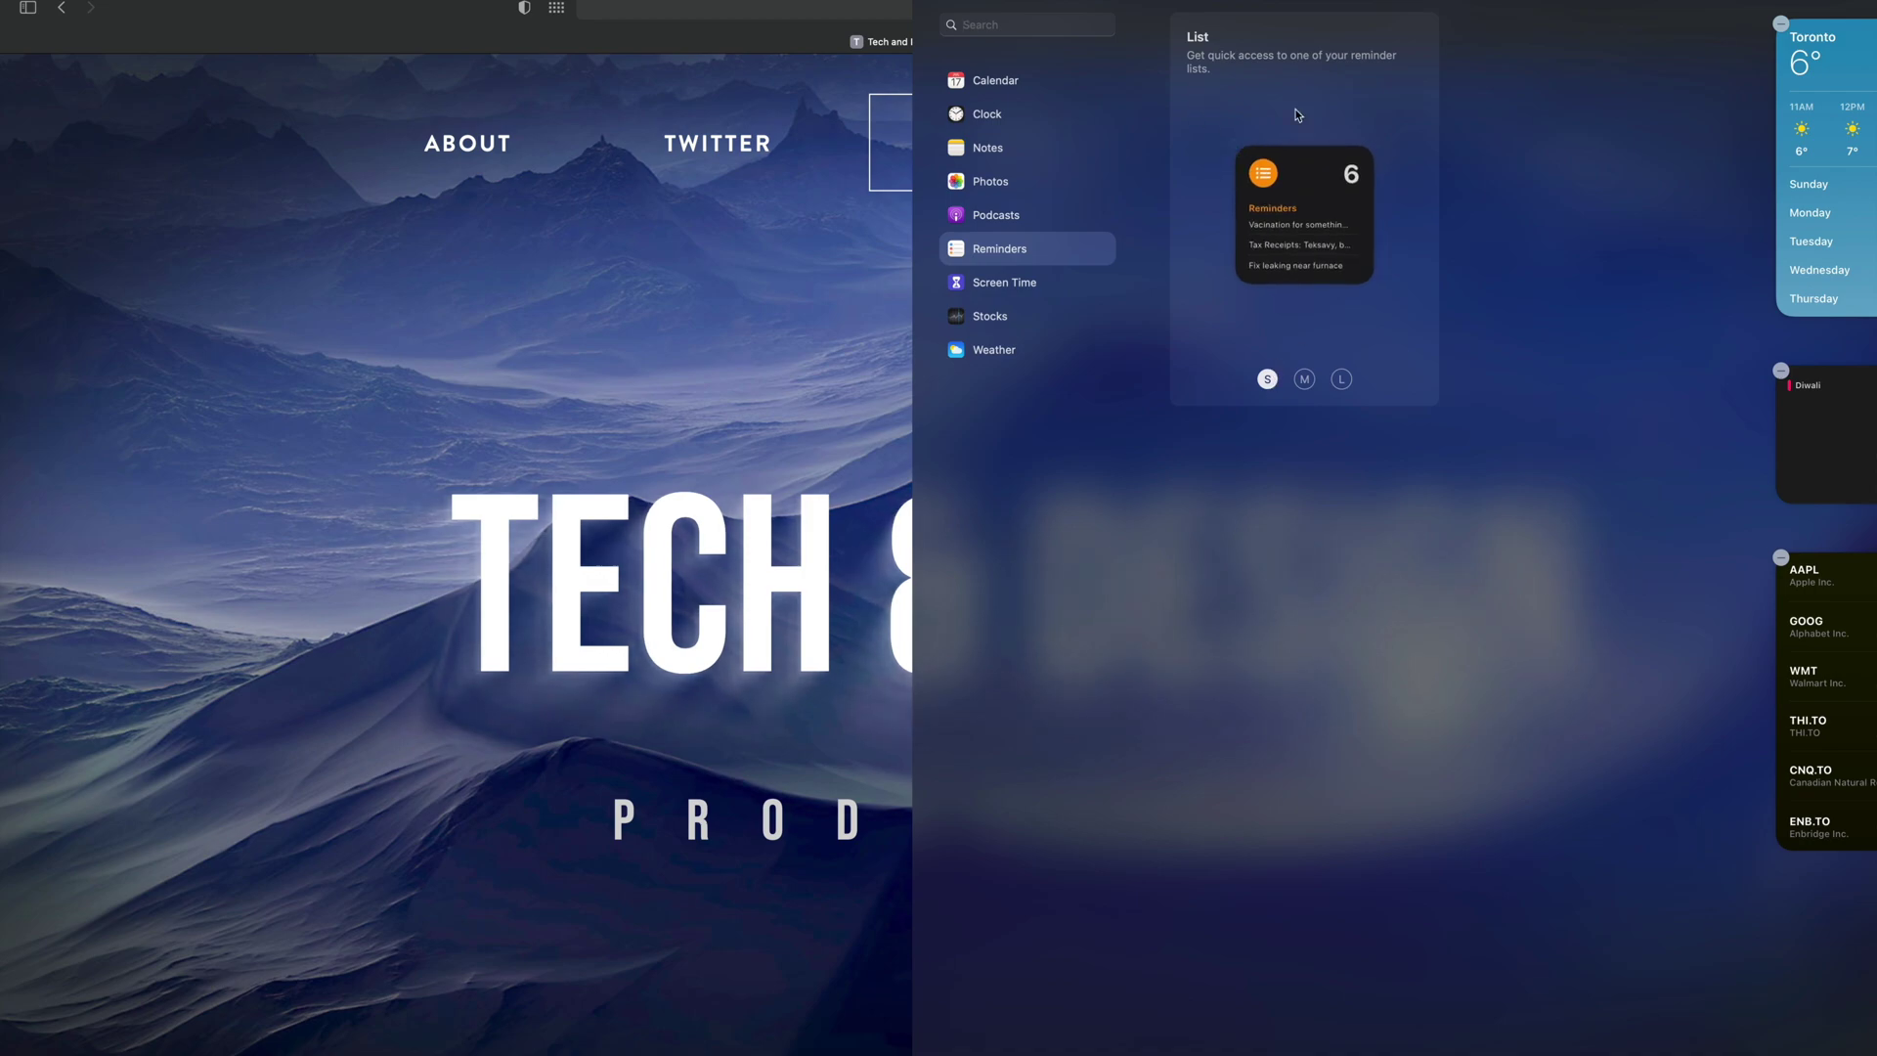
{"action": "left_click", "coordinate": [1237, 149]}
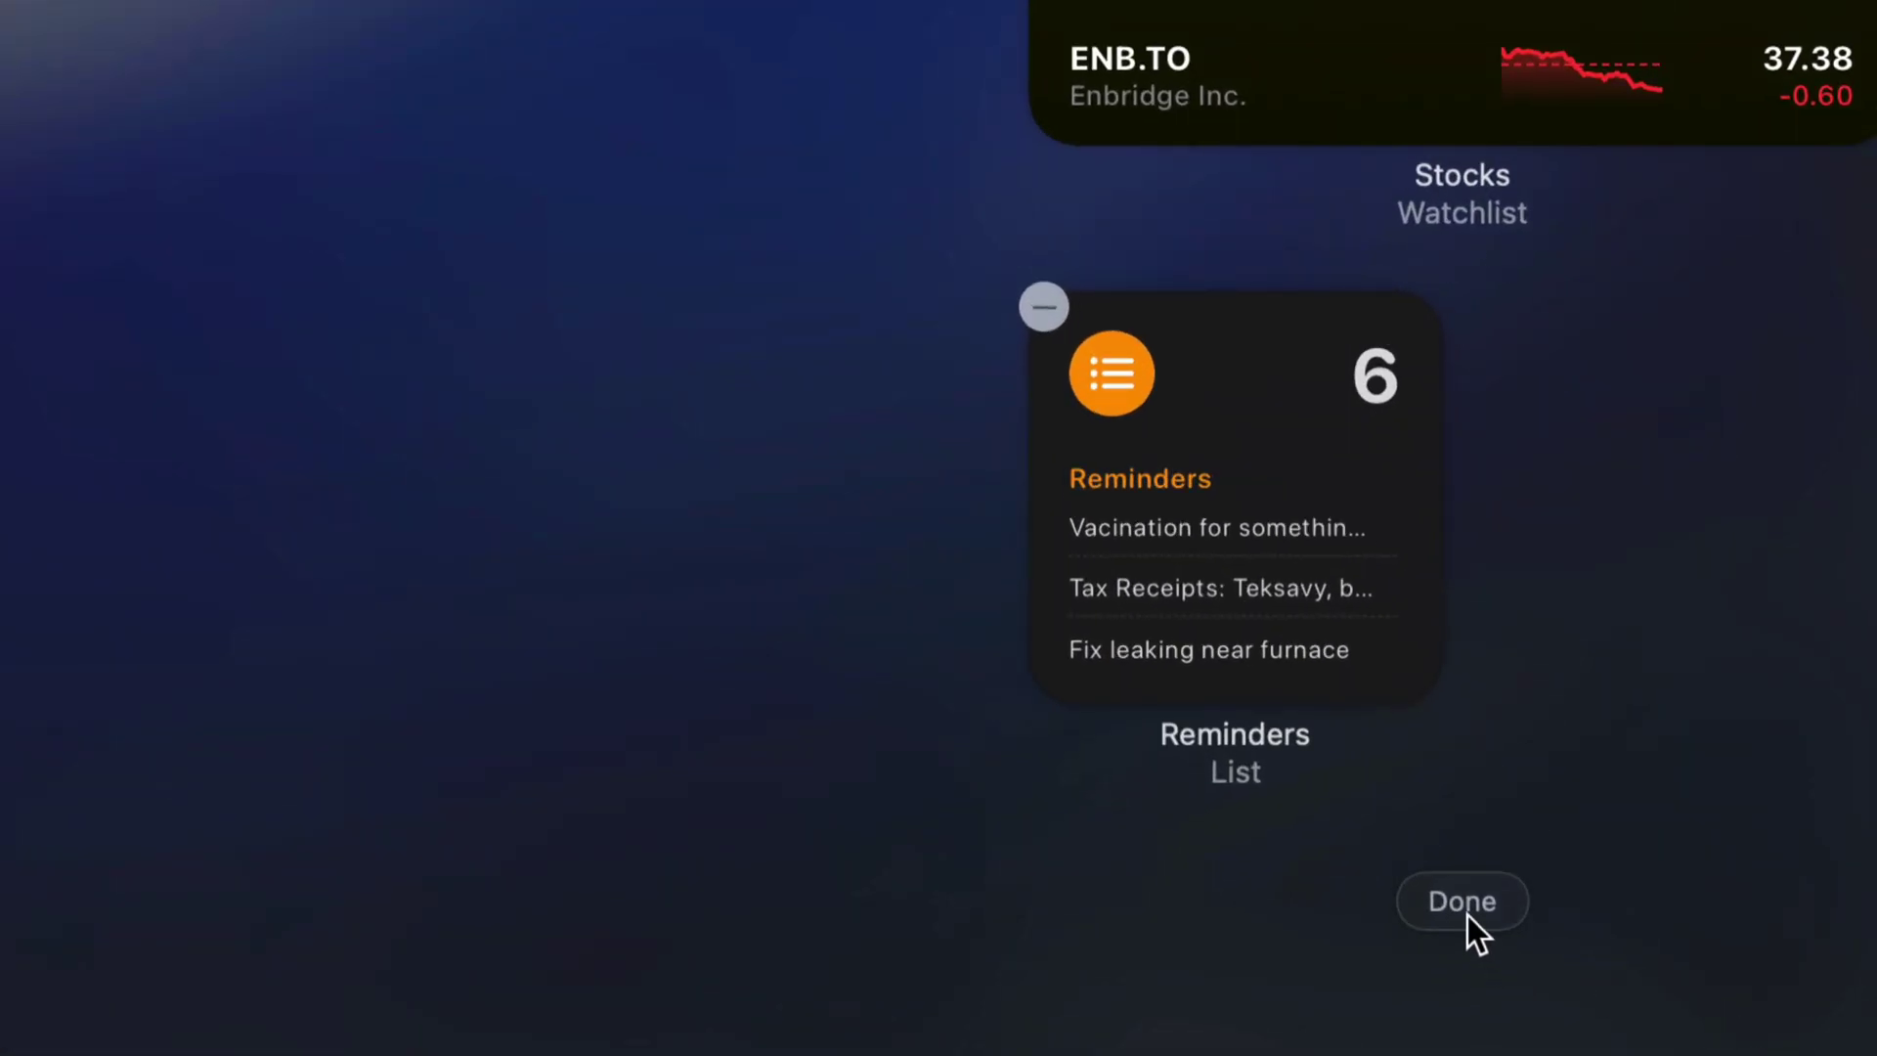
- Finish widget editing, then close, reopen and close Notification Center to confirm the four widgets
{"action": "left_click", "coordinate": [1468, 915]}
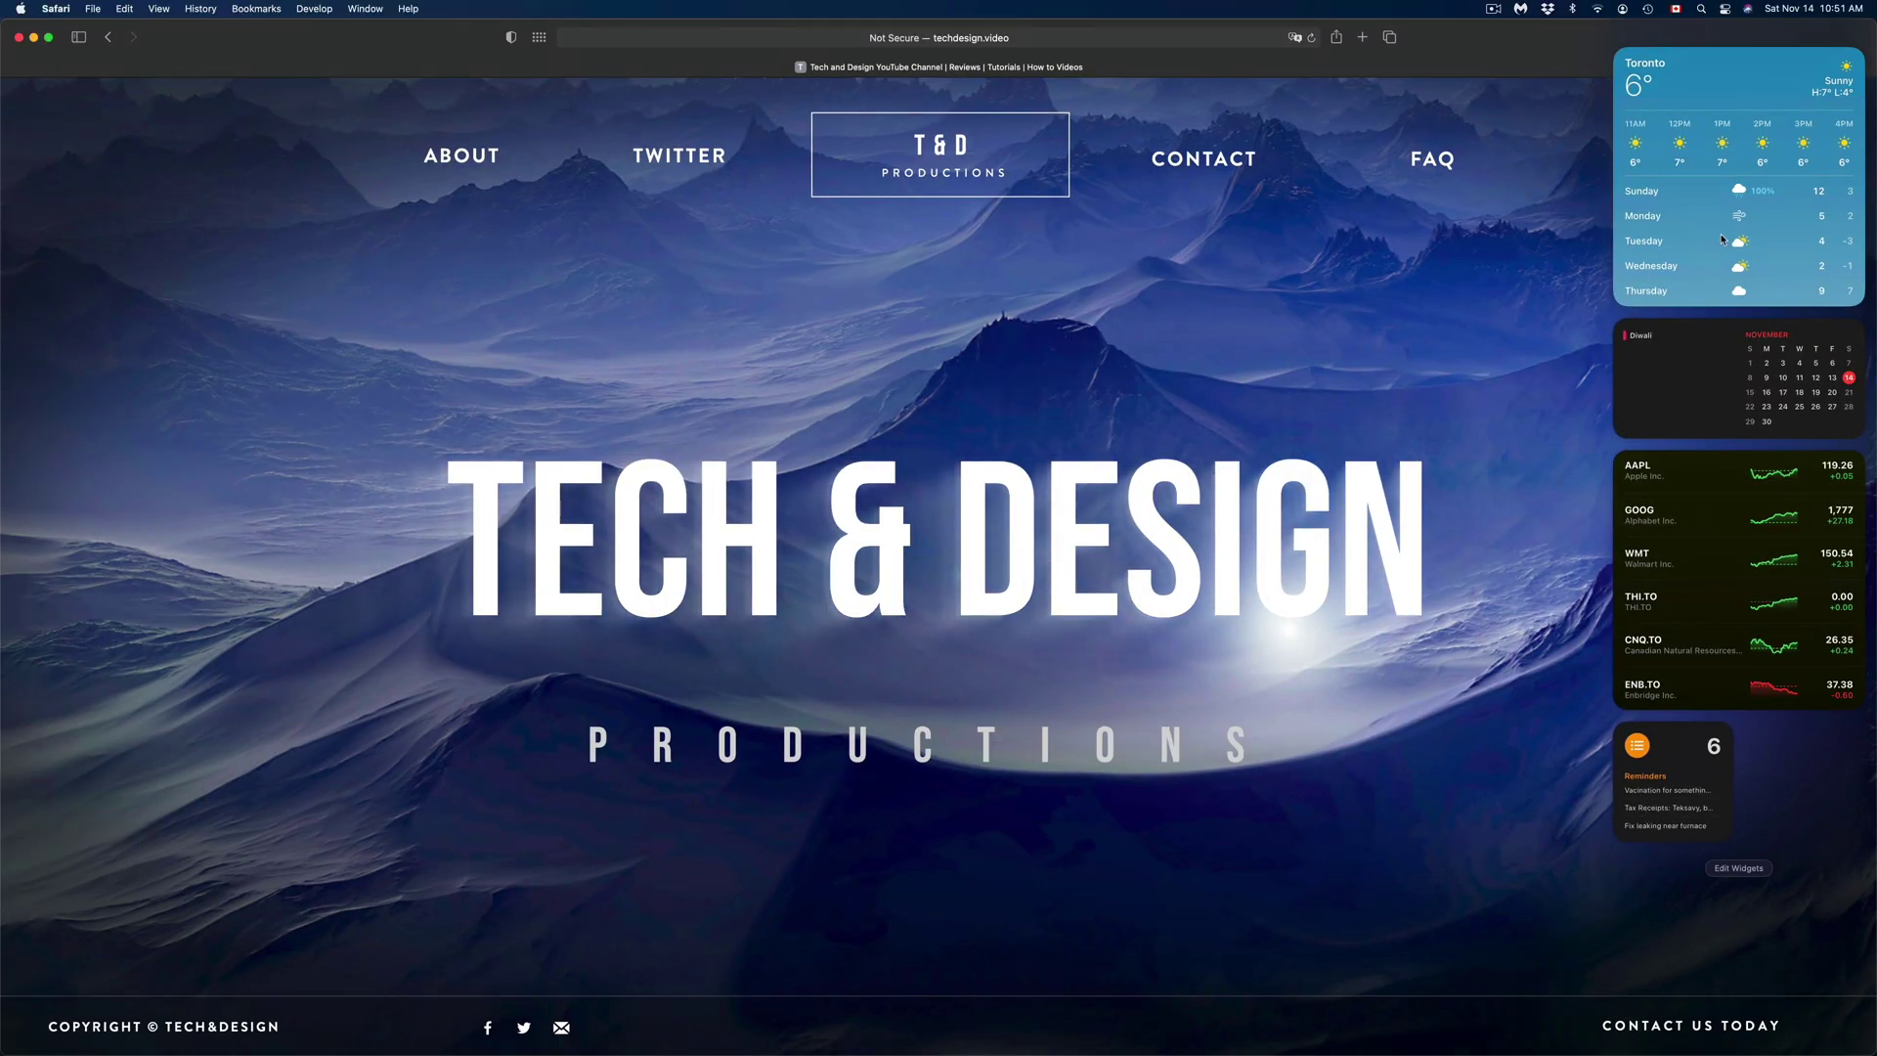
{"action": "left_click", "coordinate": [1796, 9]}
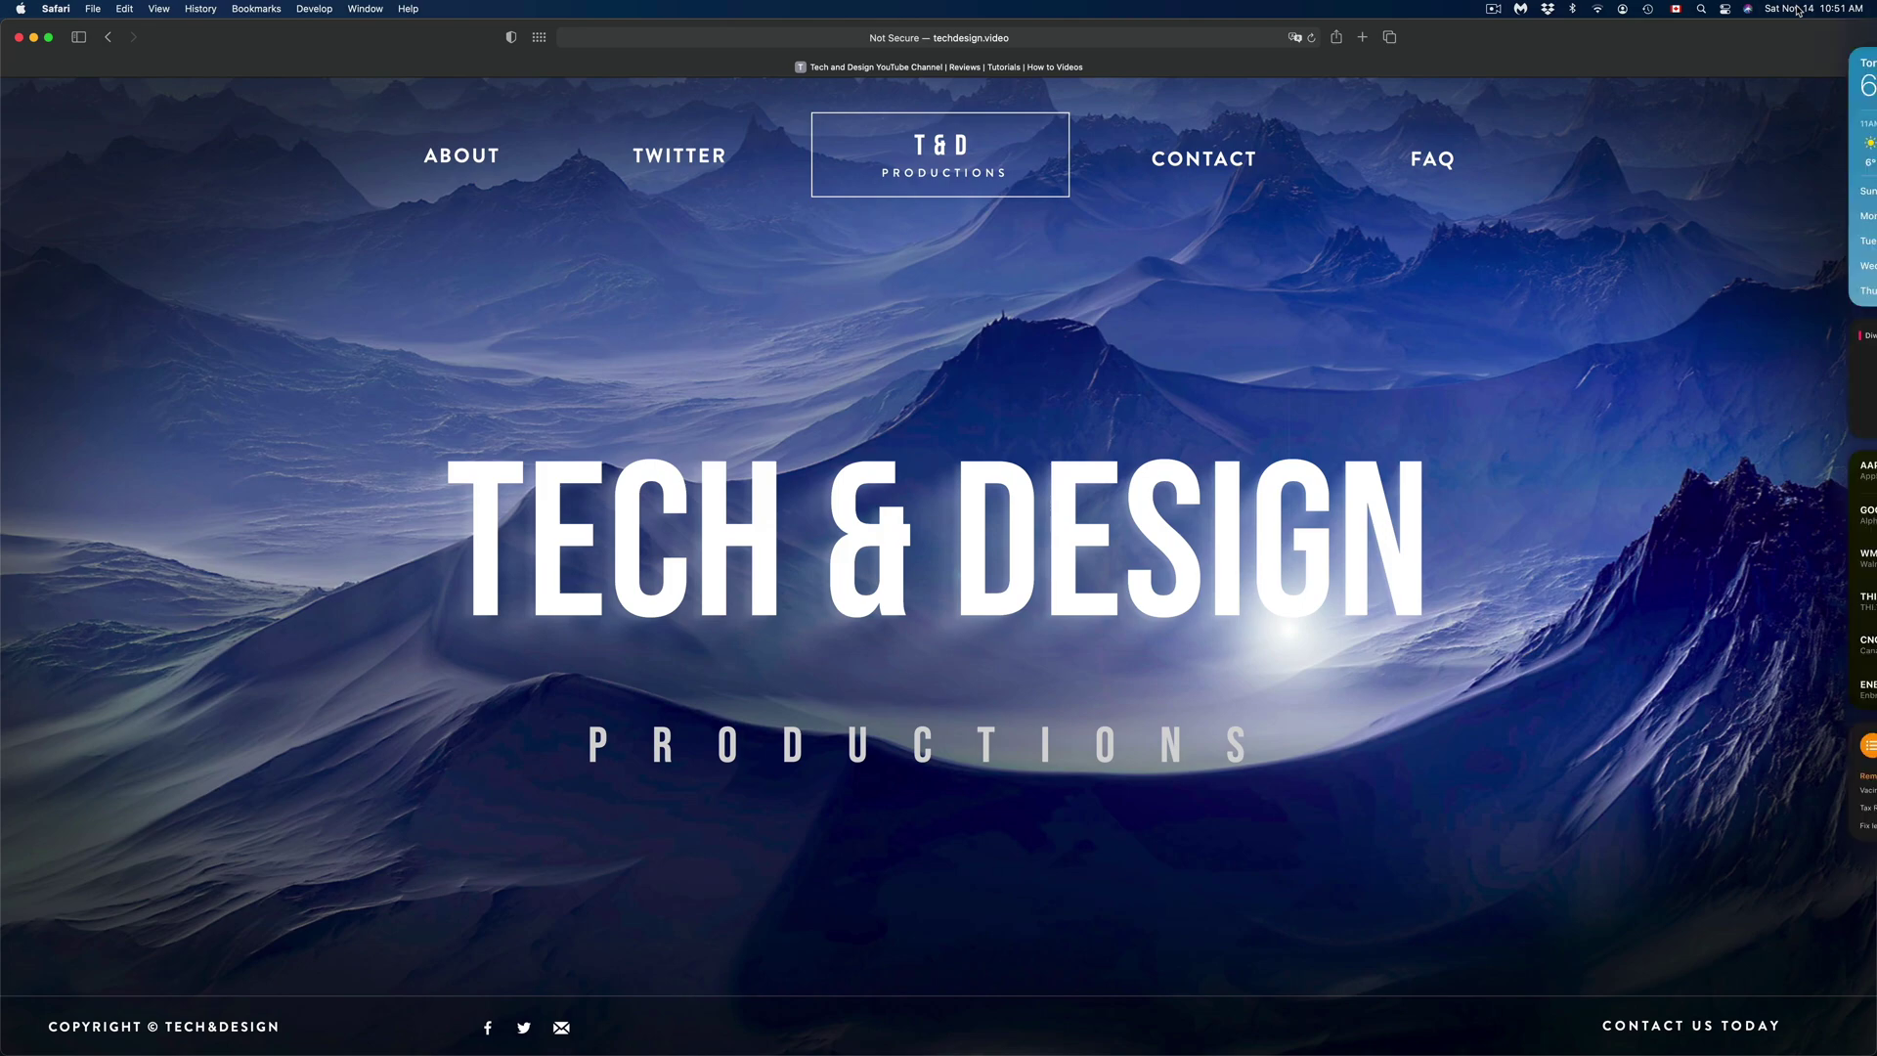
{"action": "left_click", "coordinate": [1797, 9]}
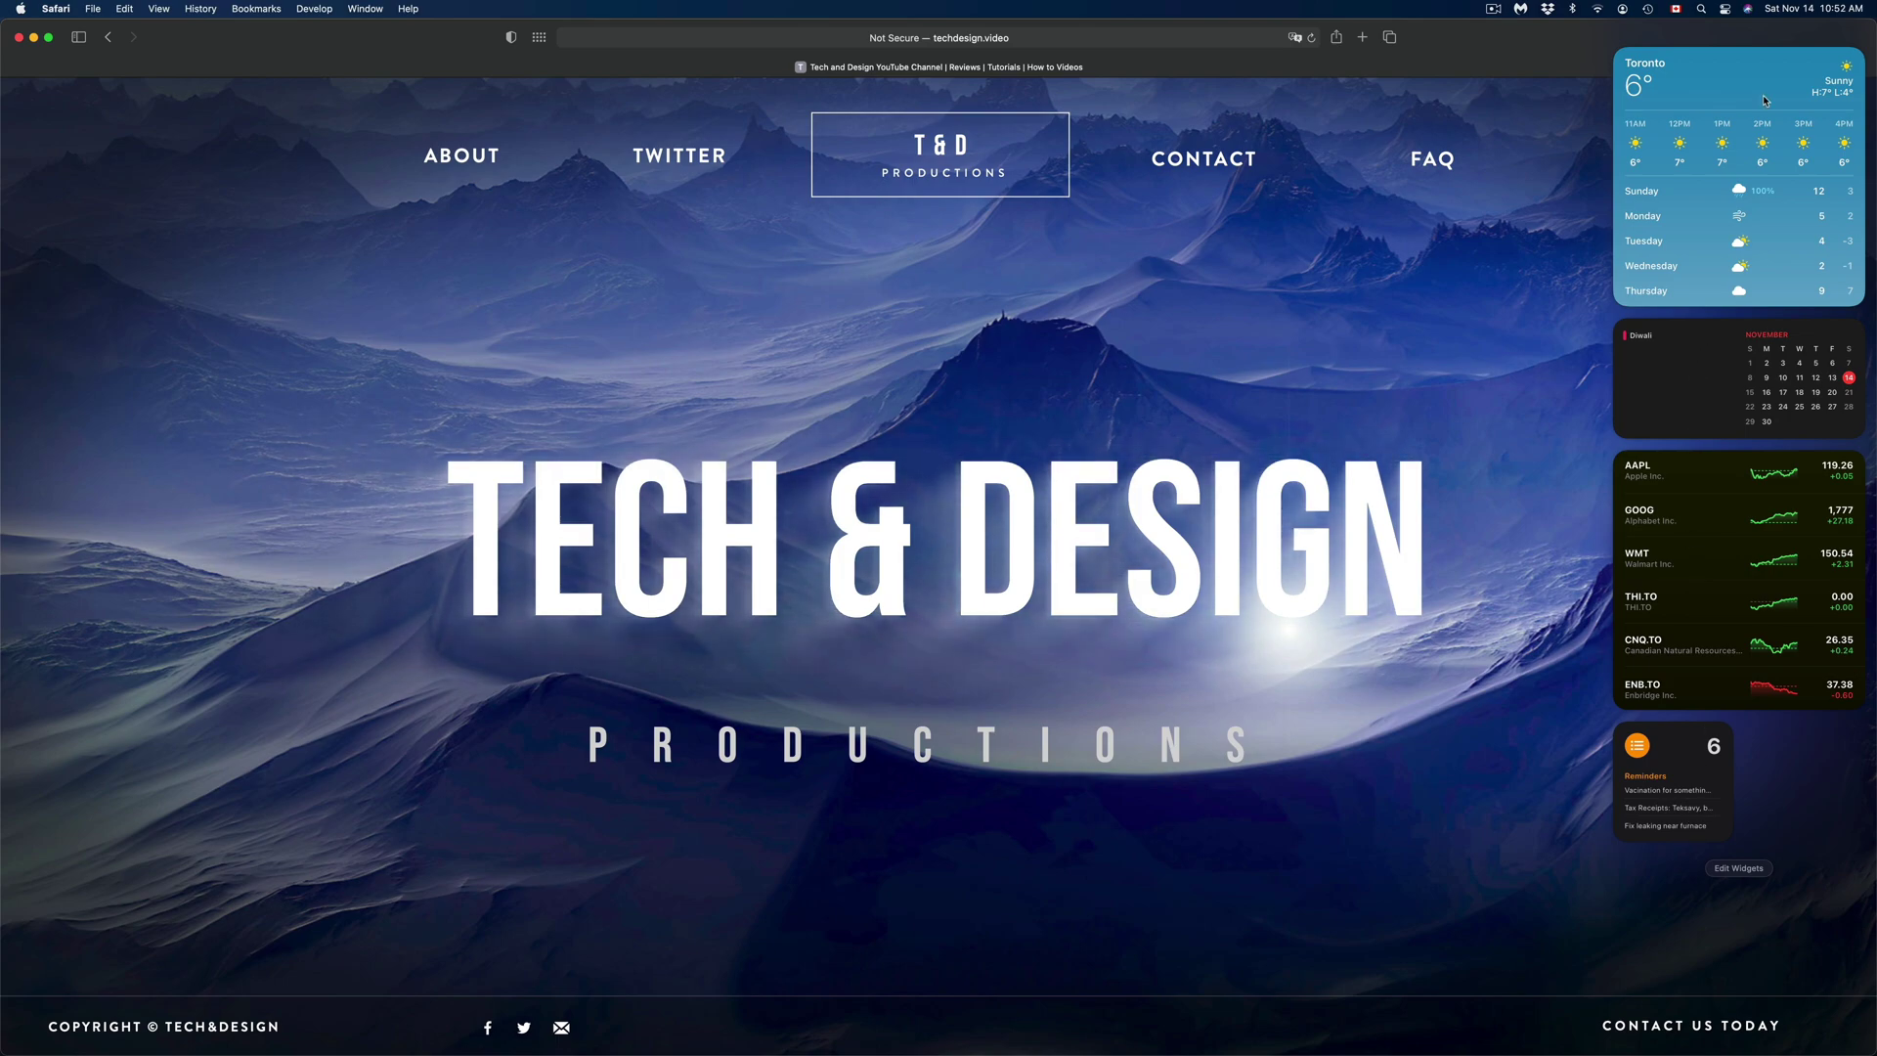
{"action": "left_click", "coordinate": [1793, 12]}
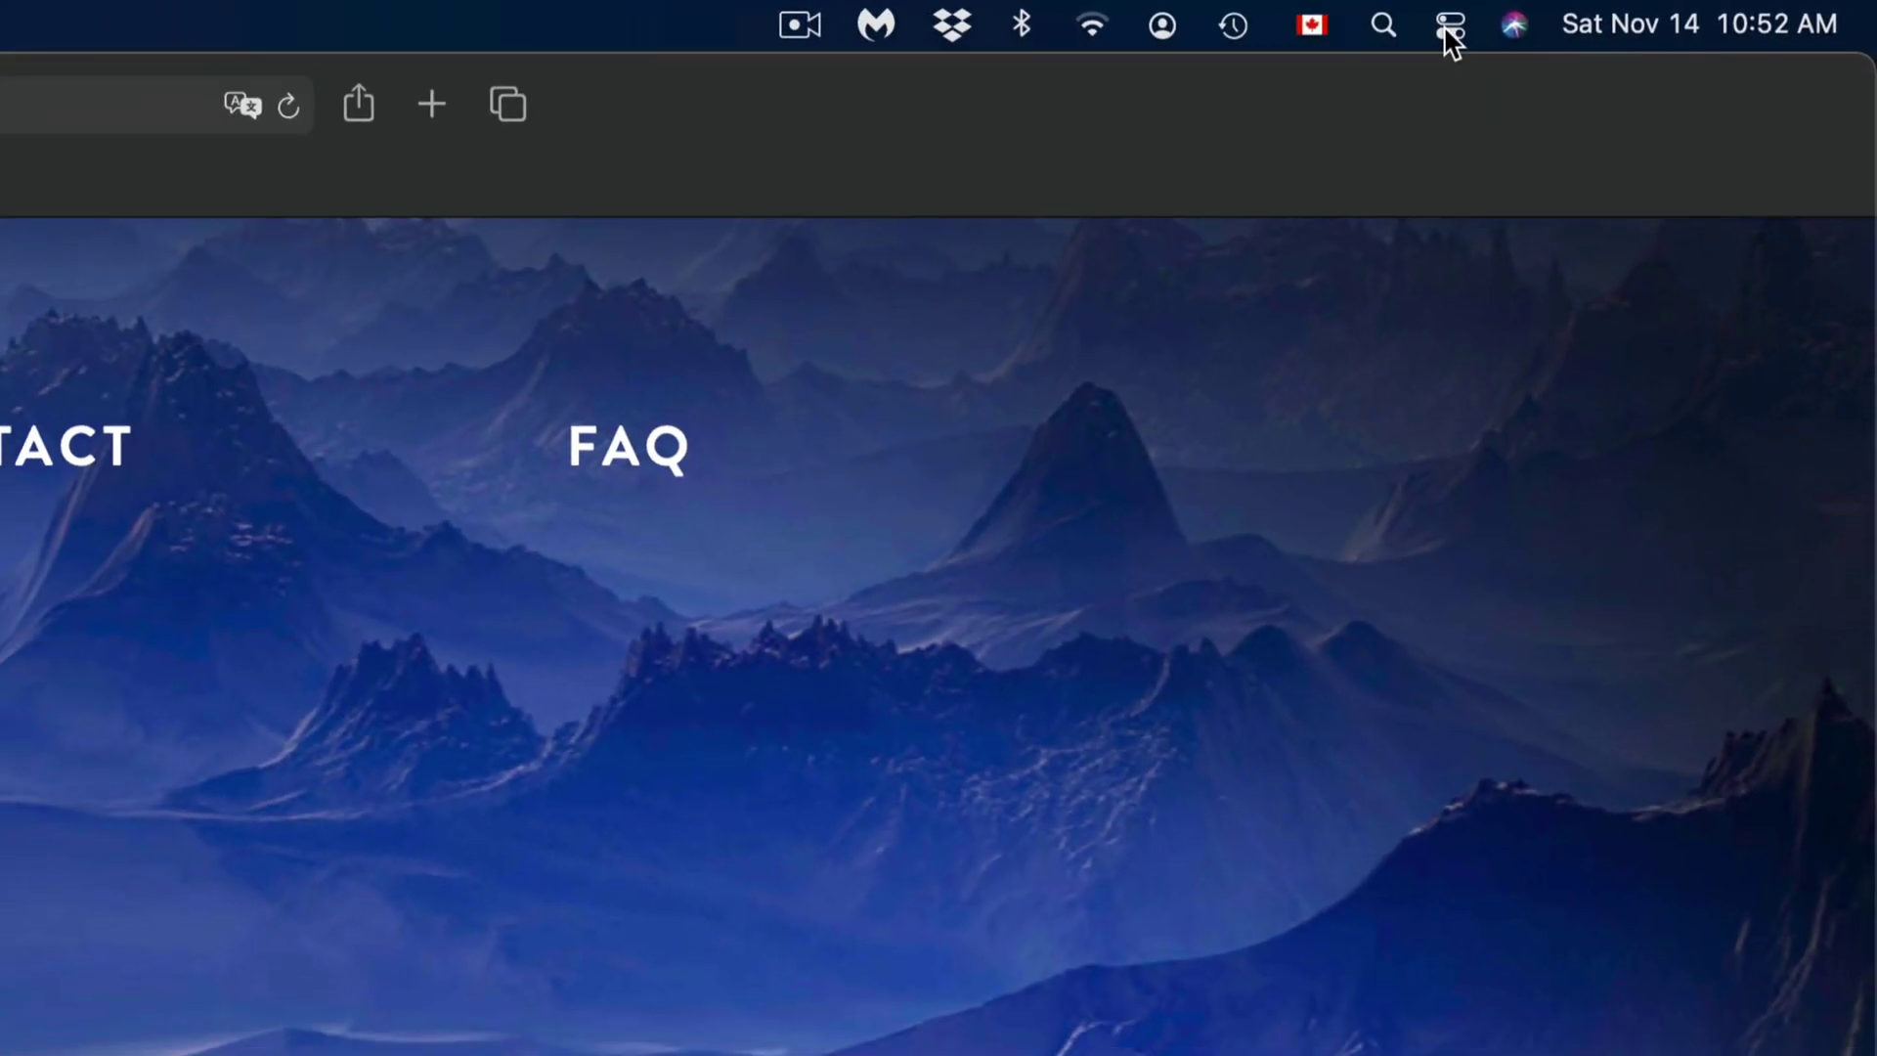
- Check the Bluetooth devices and Wi-Fi networks menus, ending with Control Center open
{"action": "left_click", "coordinate": [1449, 28]}
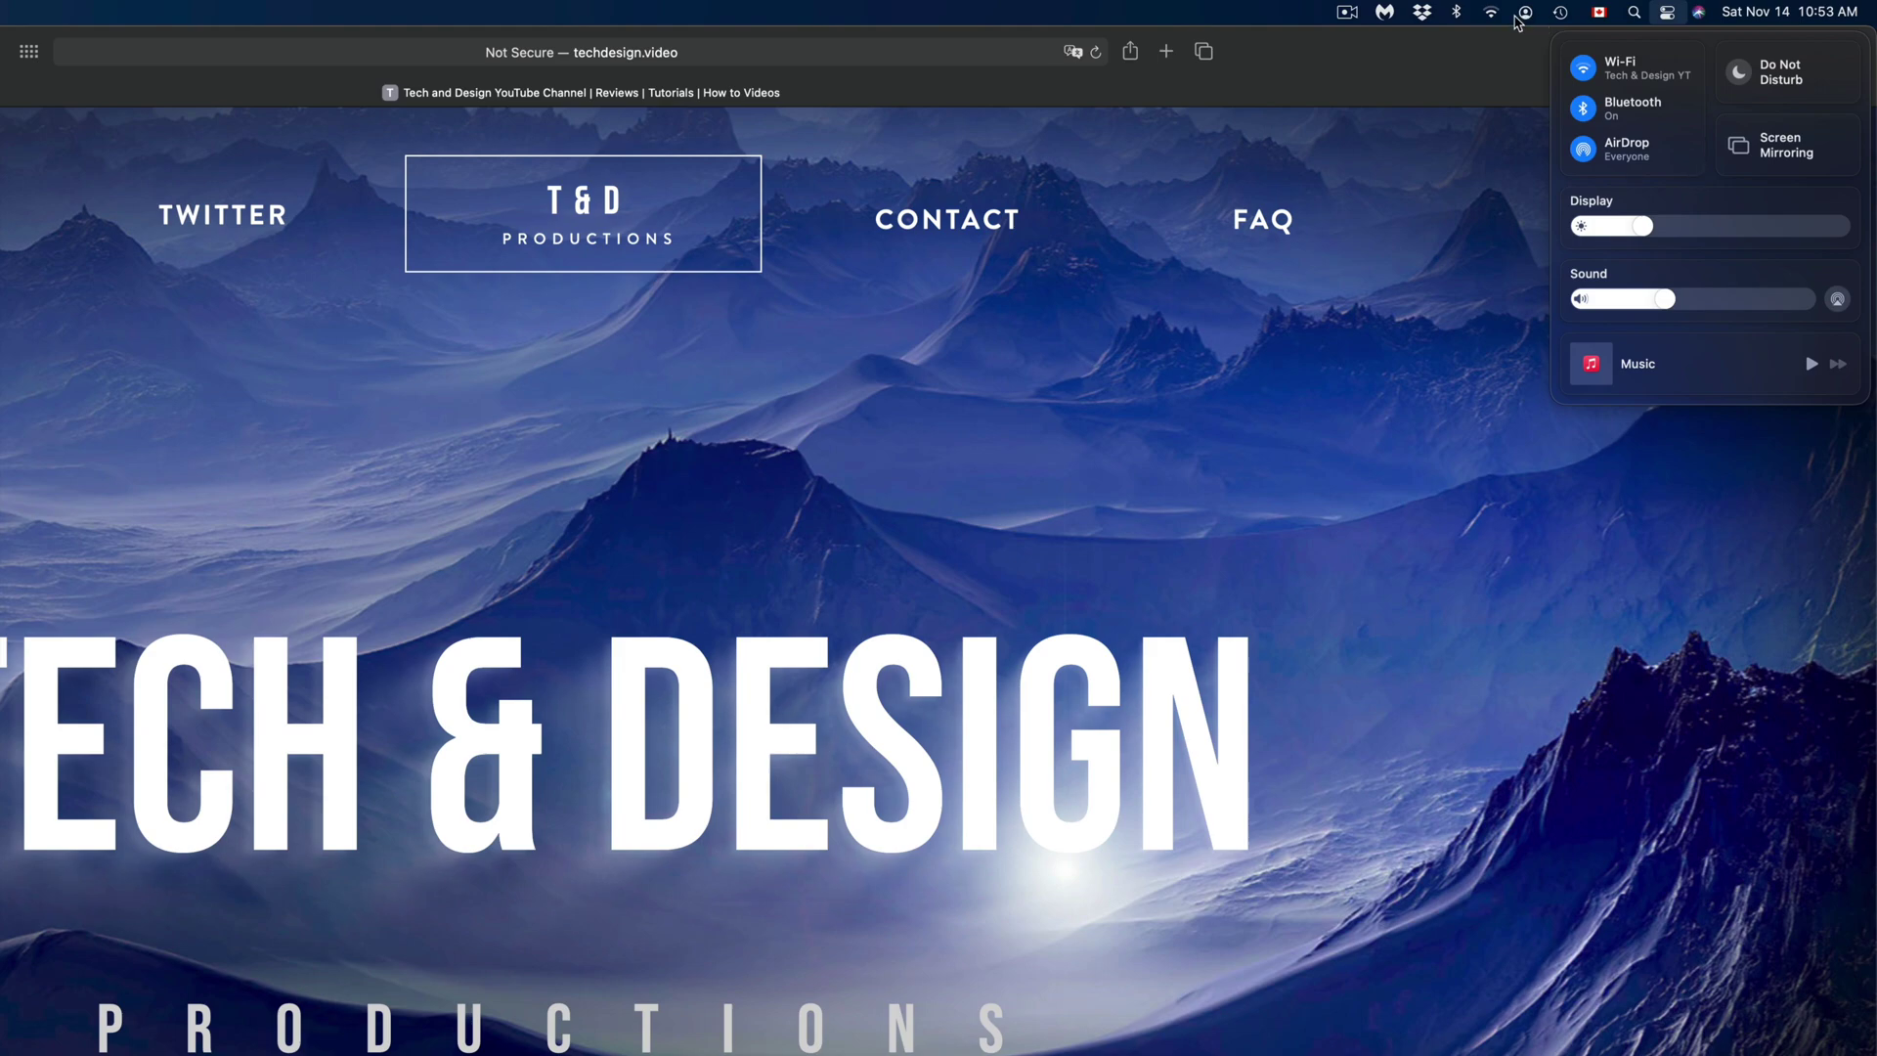
{"action": "left_click", "coordinate": [1457, 13]}
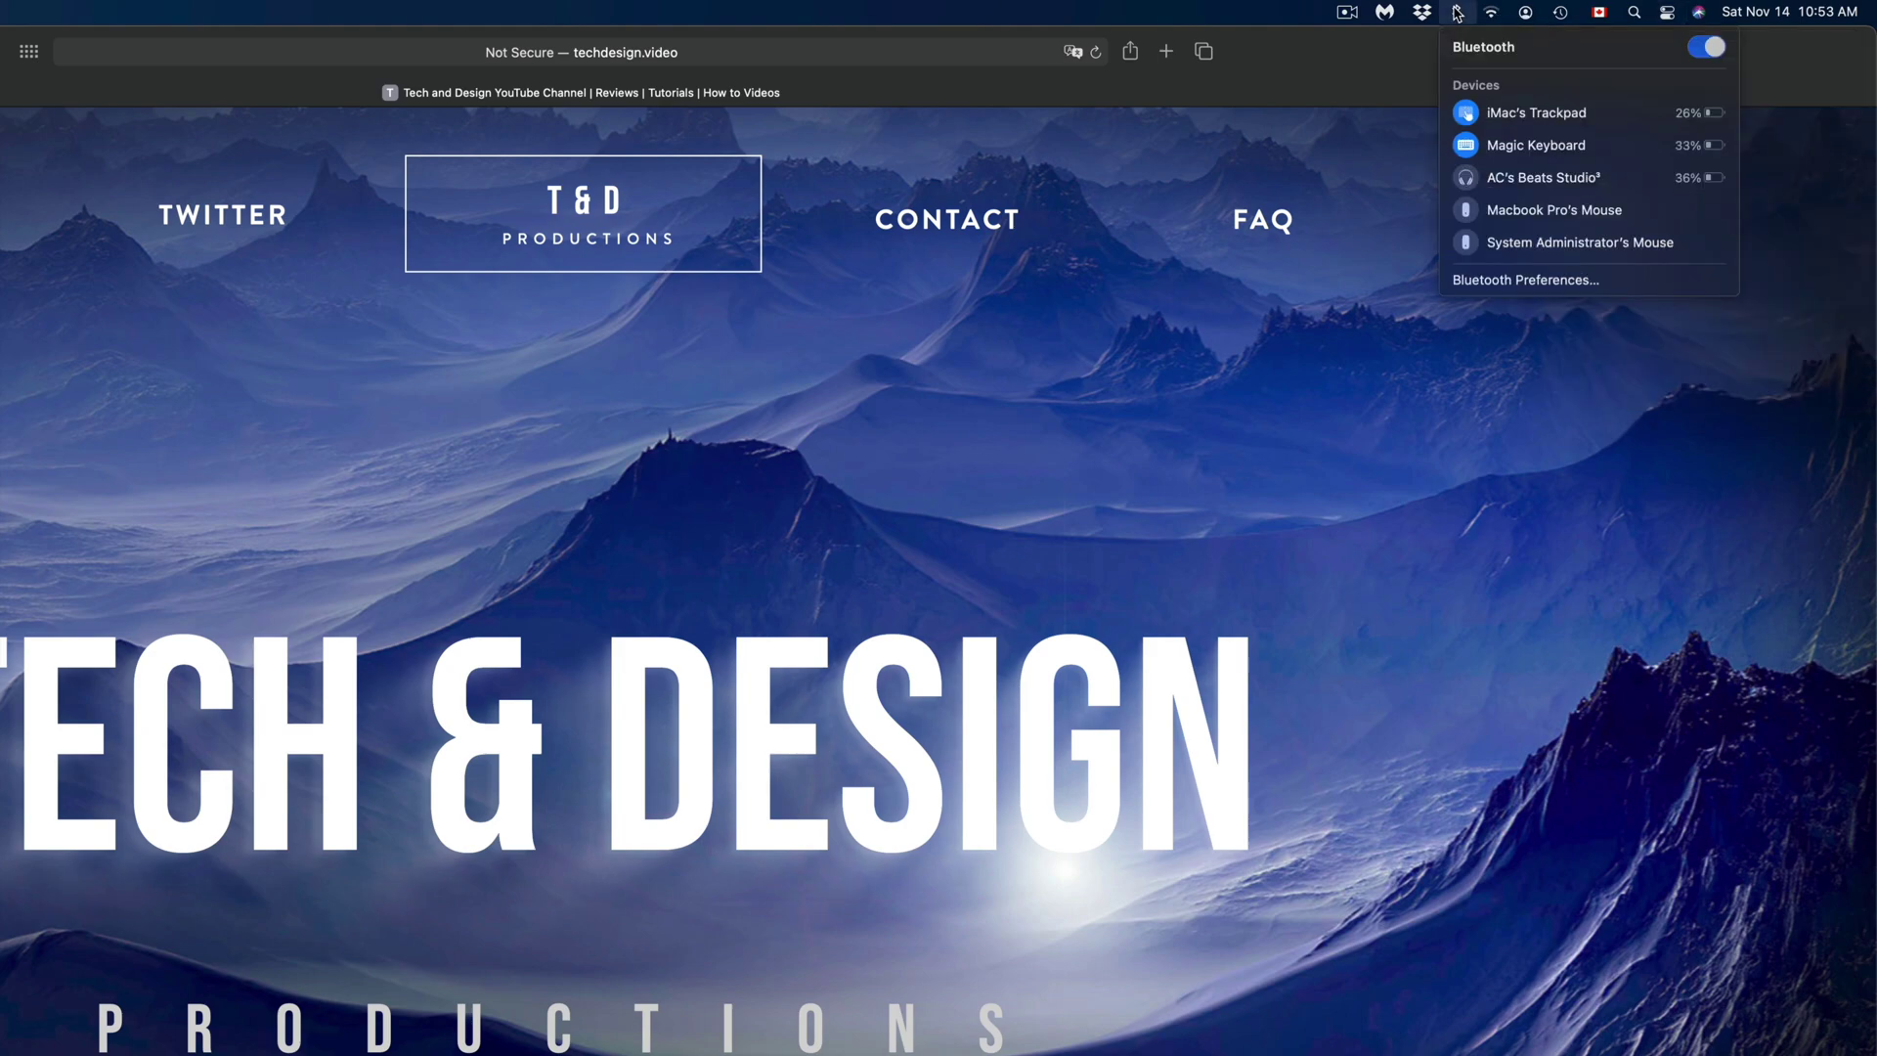
{"action": "left_click", "coordinate": [1495, 14]}
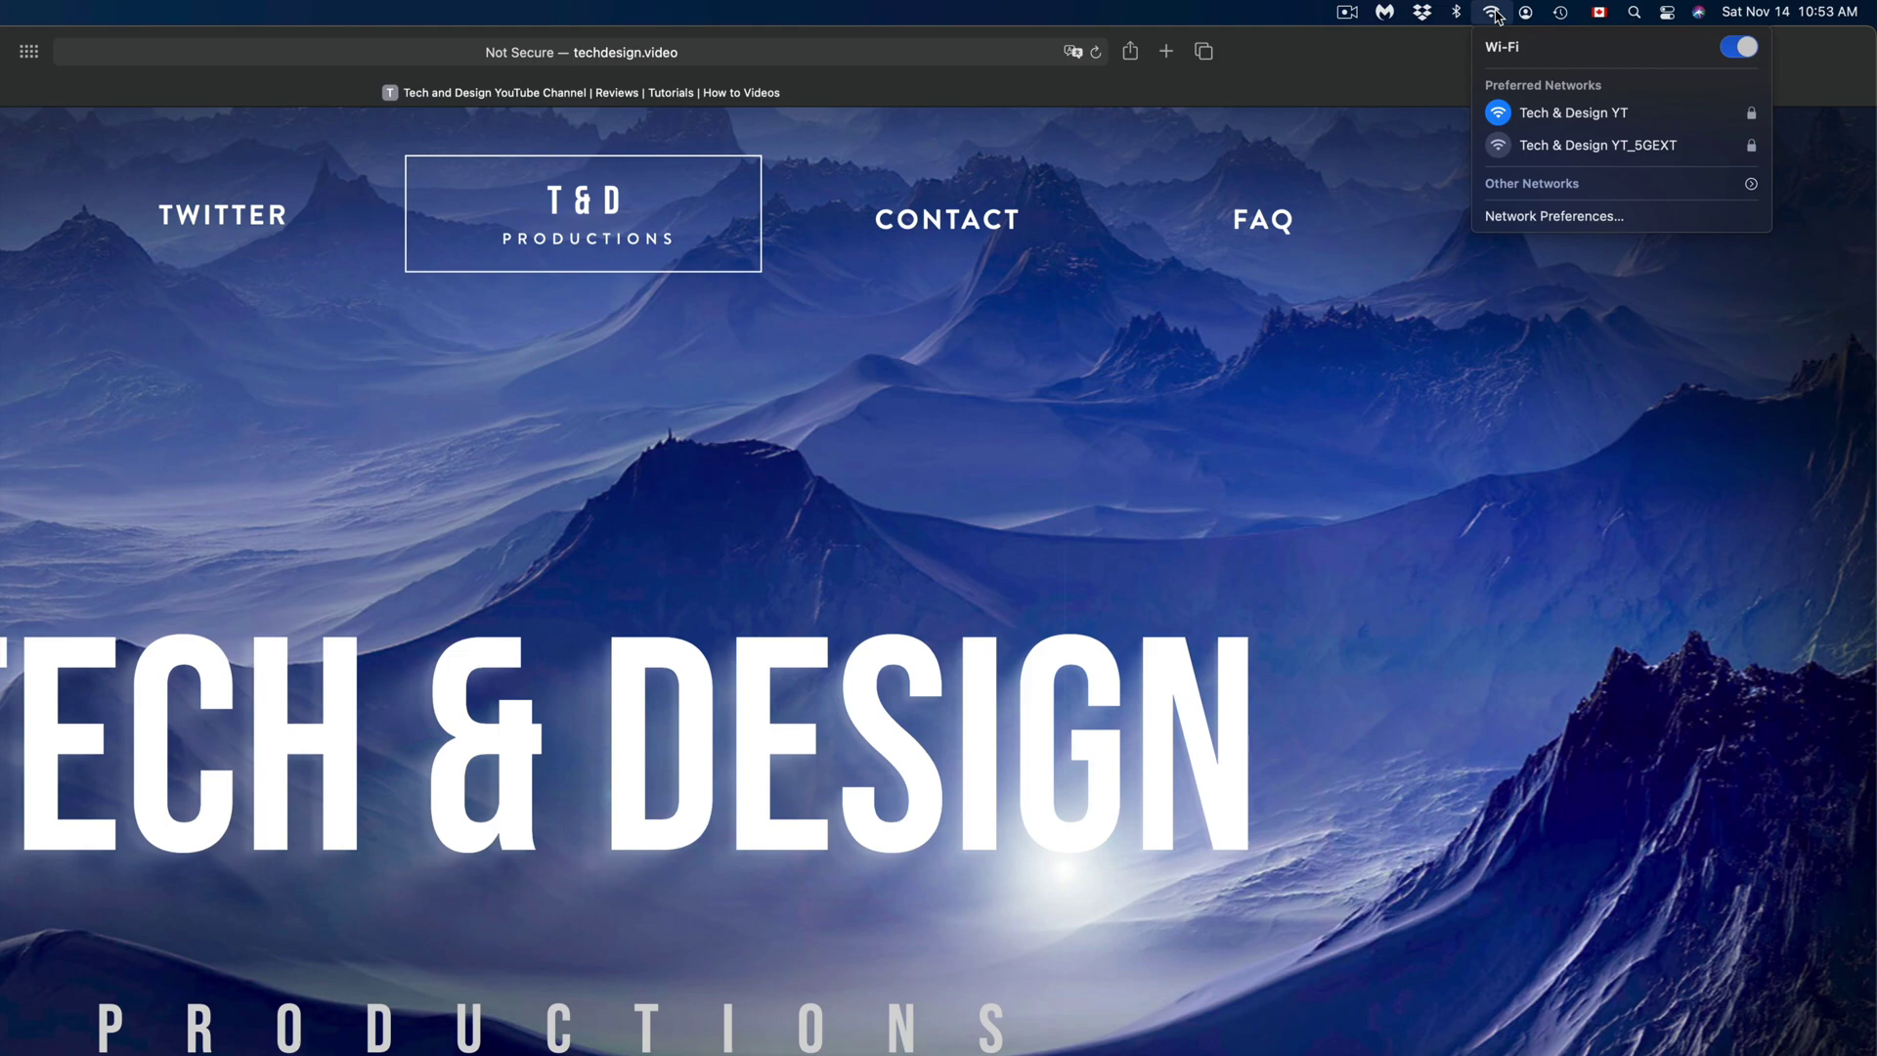
{"action": "left_click", "coordinate": [1666, 13]}
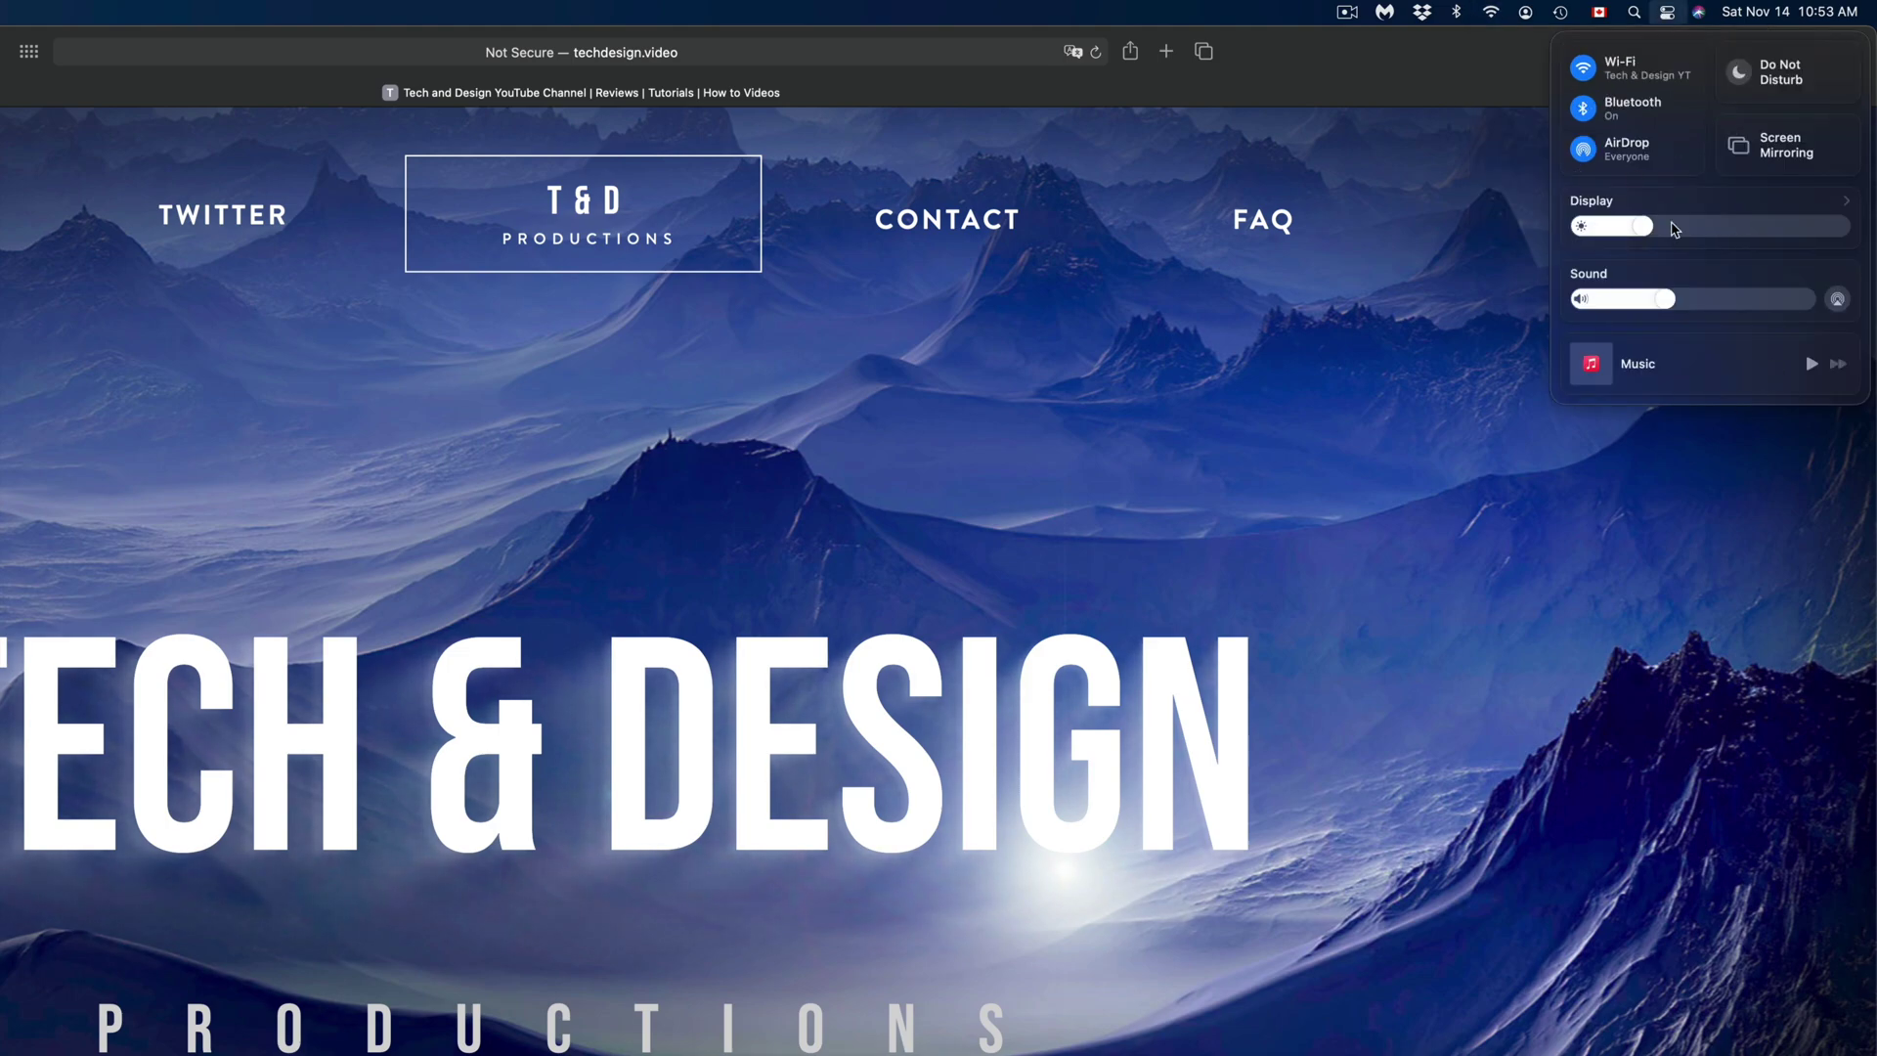